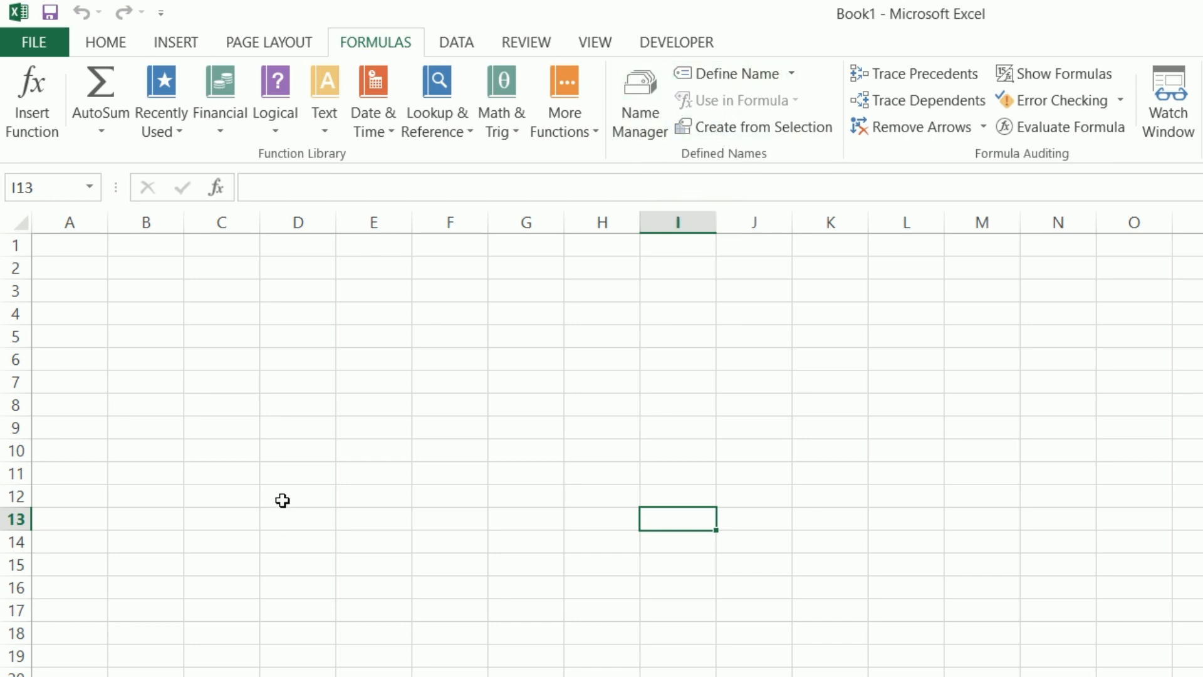
# Apply all borders to the cell range B5:H18.
pyautogui.click(408, 499)
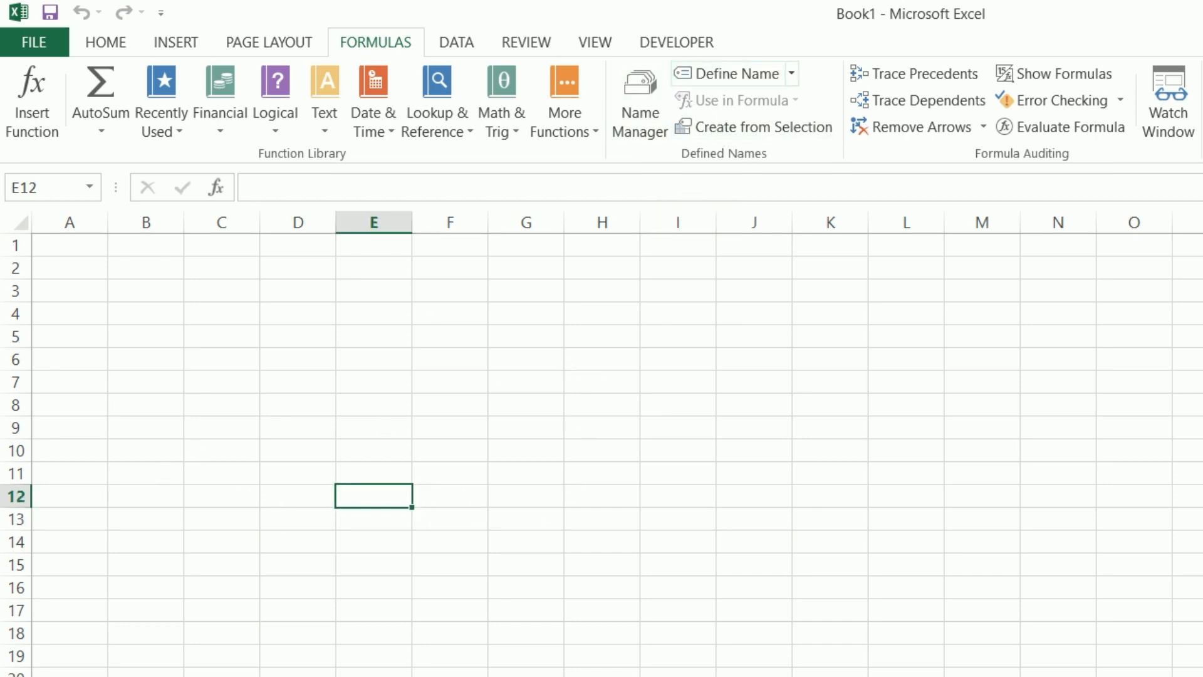
pyautogui.moveTo(179, 341); pyautogui.dragTo(604, 637)
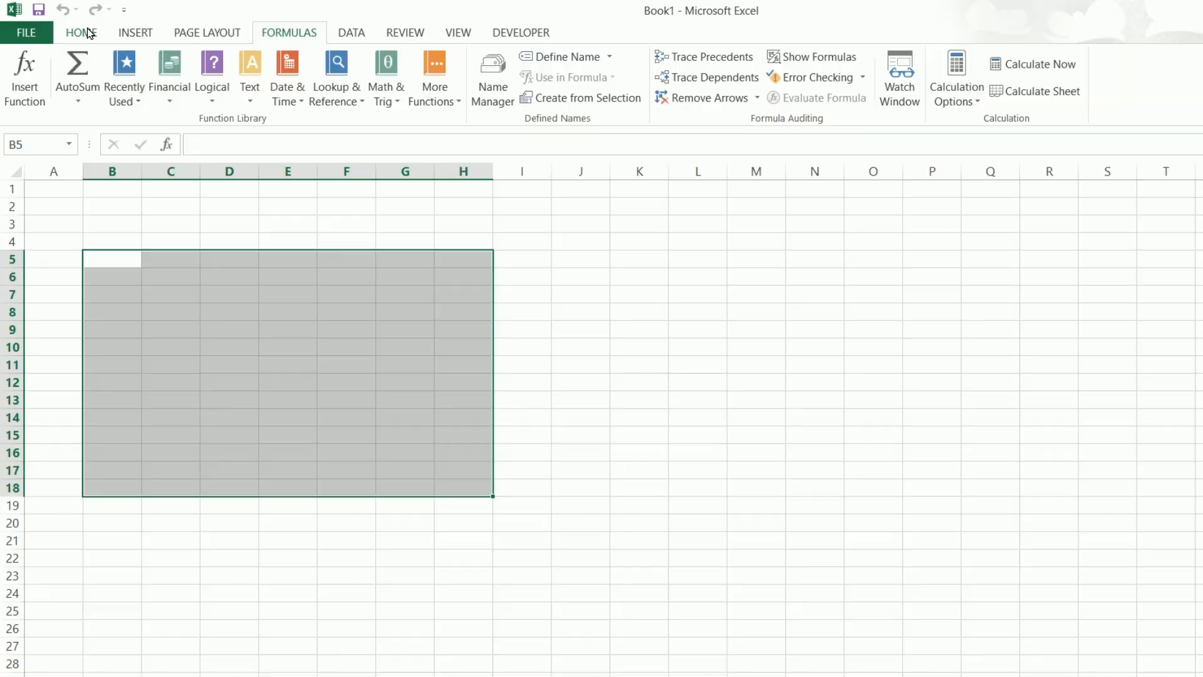
pyautogui.click(105, 42)
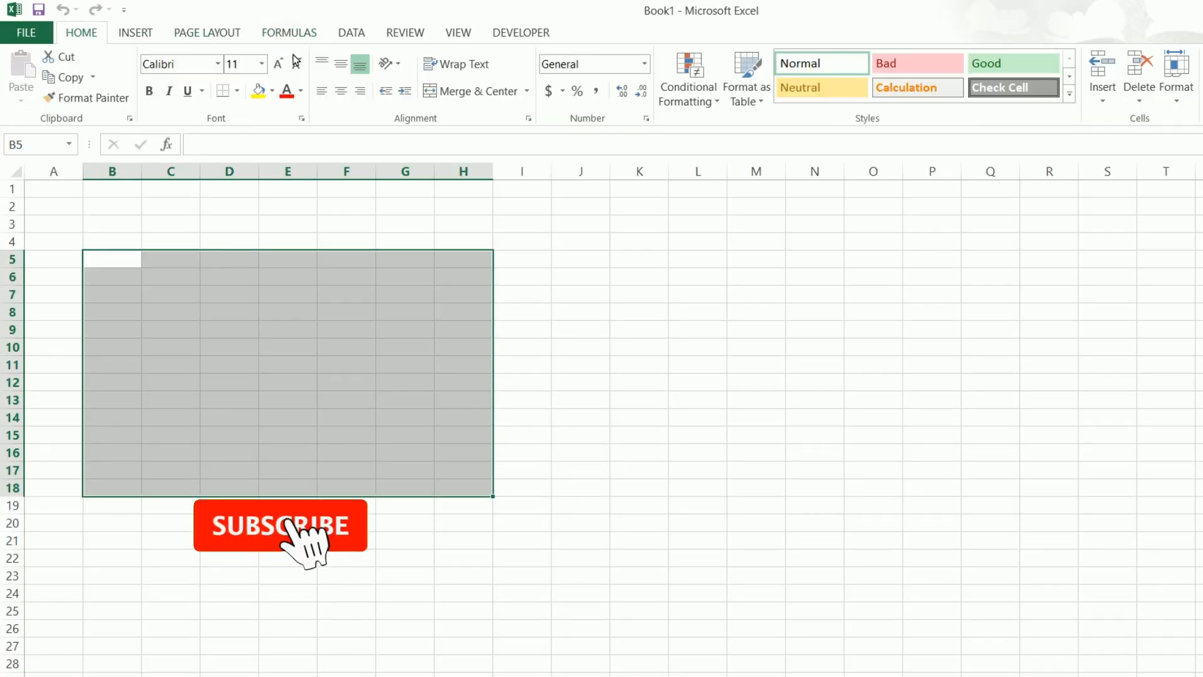
pyautogui.click(237, 91)
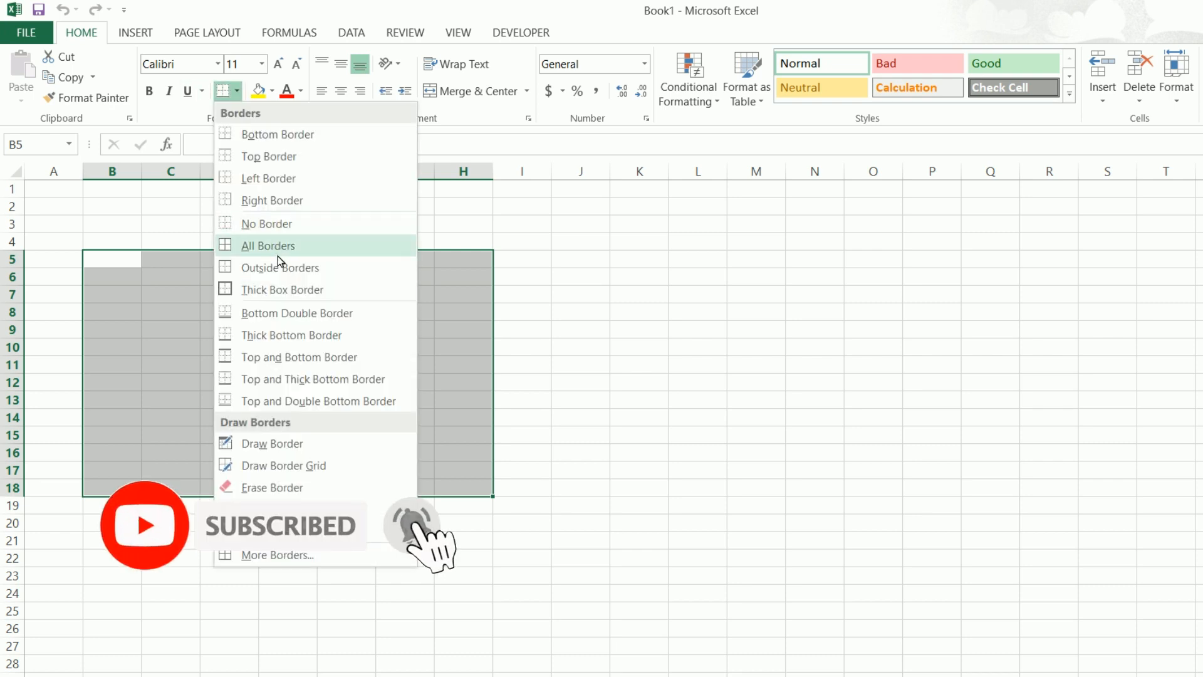
pyautogui.click(304, 245)
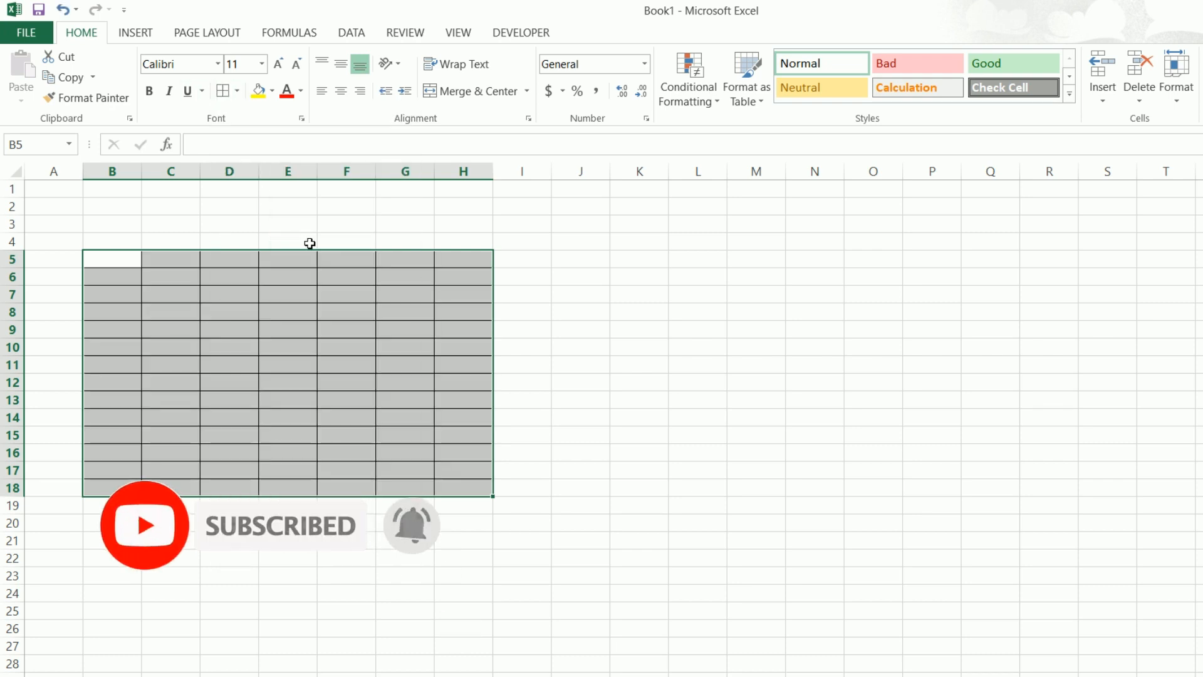
# Apply all borders to a second block of cells, L5:R18.
pyautogui.click(724, 278)
pyautogui.moveTo(680, 260); pyautogui.dragTo(1063, 492)
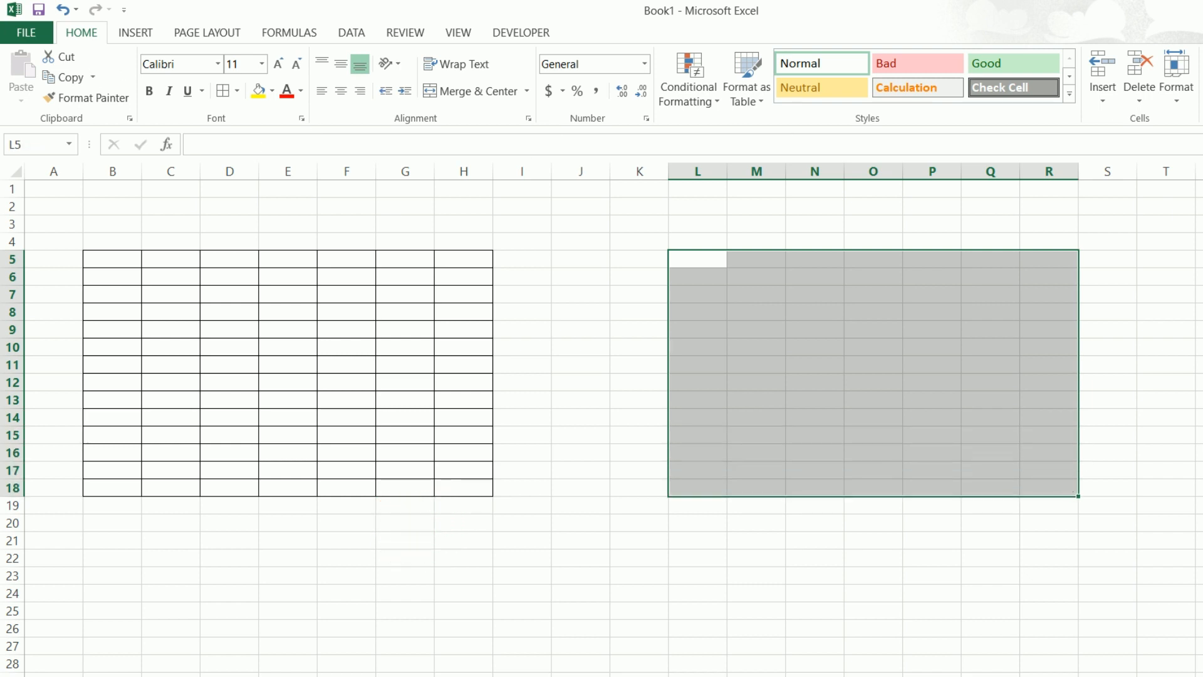
pyautogui.click(223, 91)
pyautogui.click(803, 369)
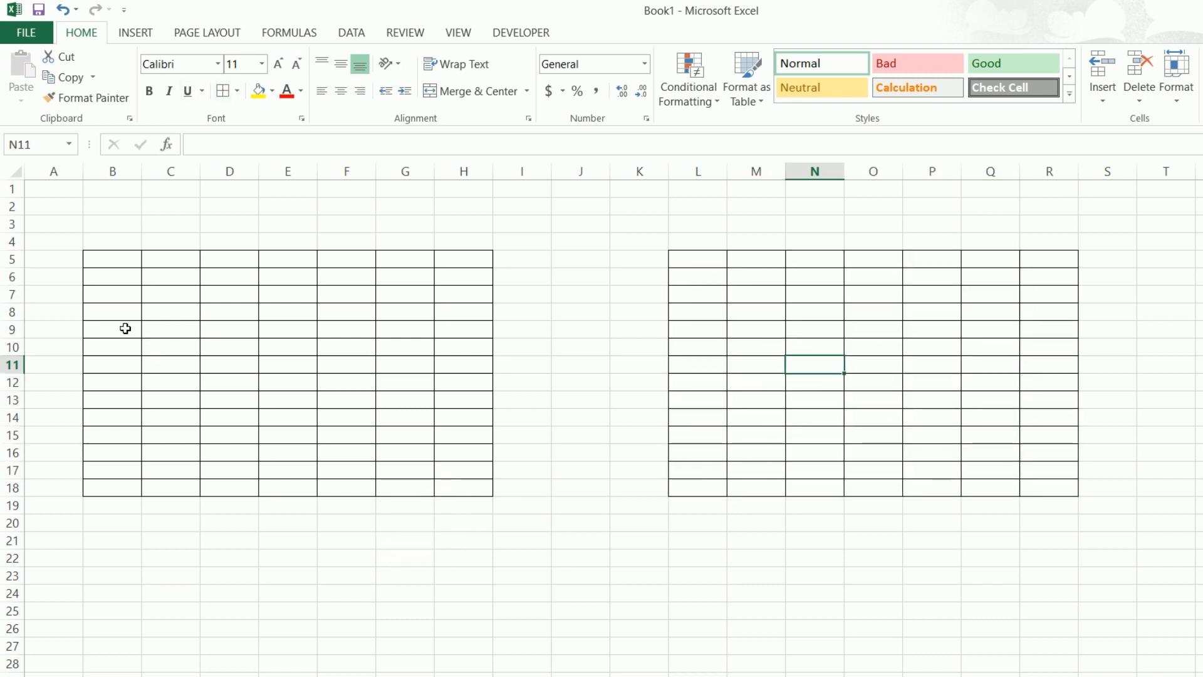
# Define the name "first" with workbook scope for the bordered range B5:H18.
pyautogui.moveTo(102, 263); pyautogui.dragTo(454, 493)
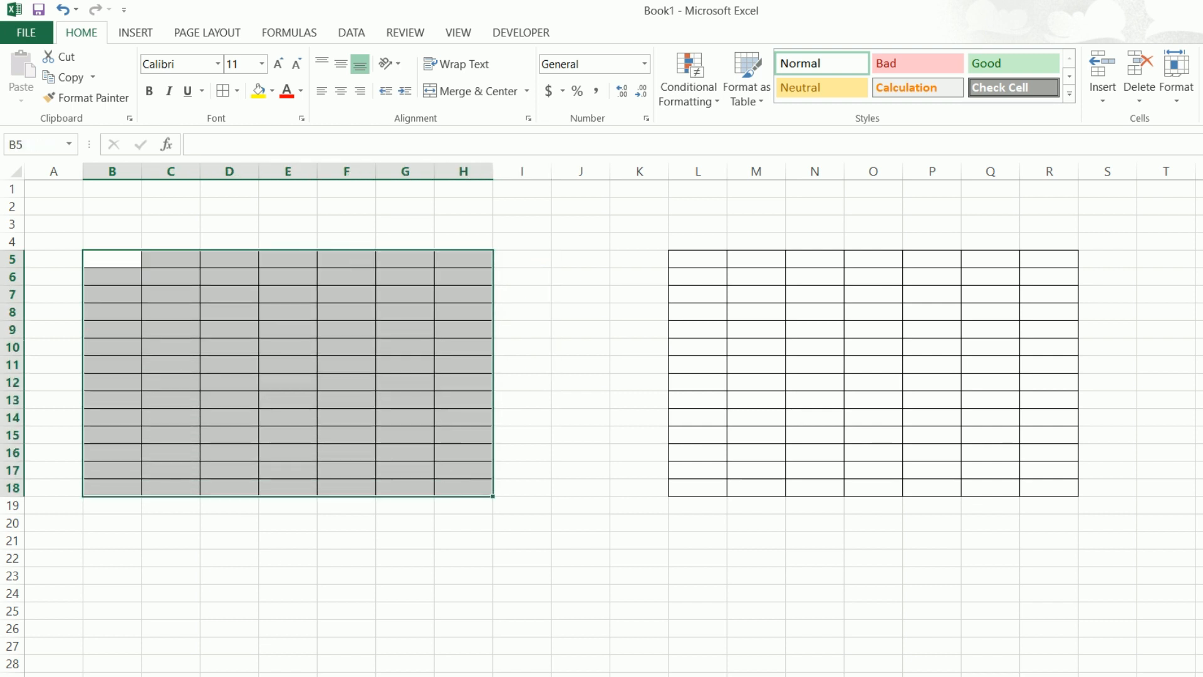
pyautogui.click(298, 34)
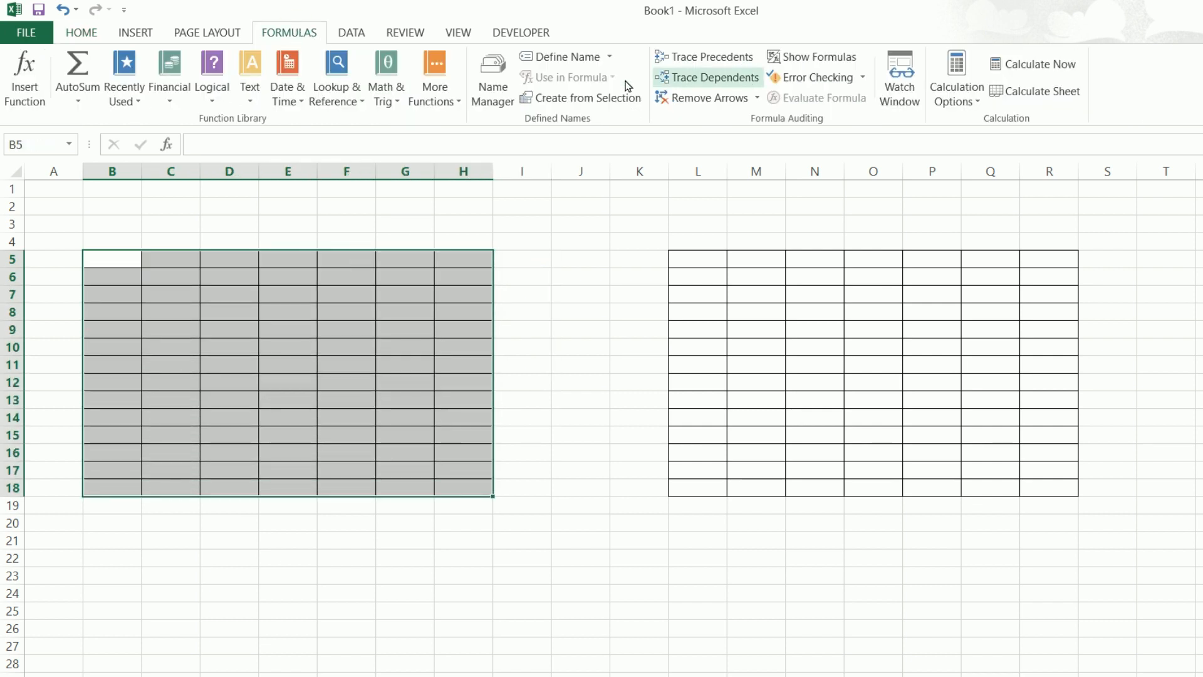
pyautogui.click(568, 58)
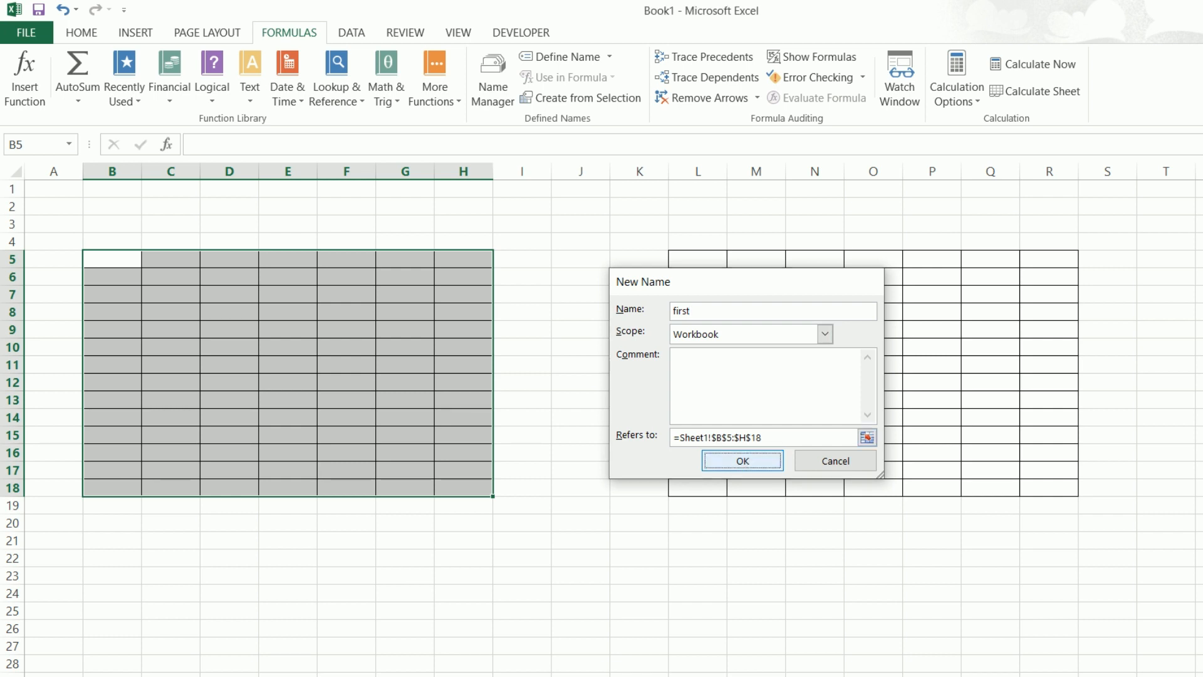
pyautogui.click(746, 469)
# Define the name "second" with workbook scope for the bordered range L5:R18.
pyautogui.click(697, 505)
pyautogui.moveTo(699, 262); pyautogui.dragTo(1037, 486)
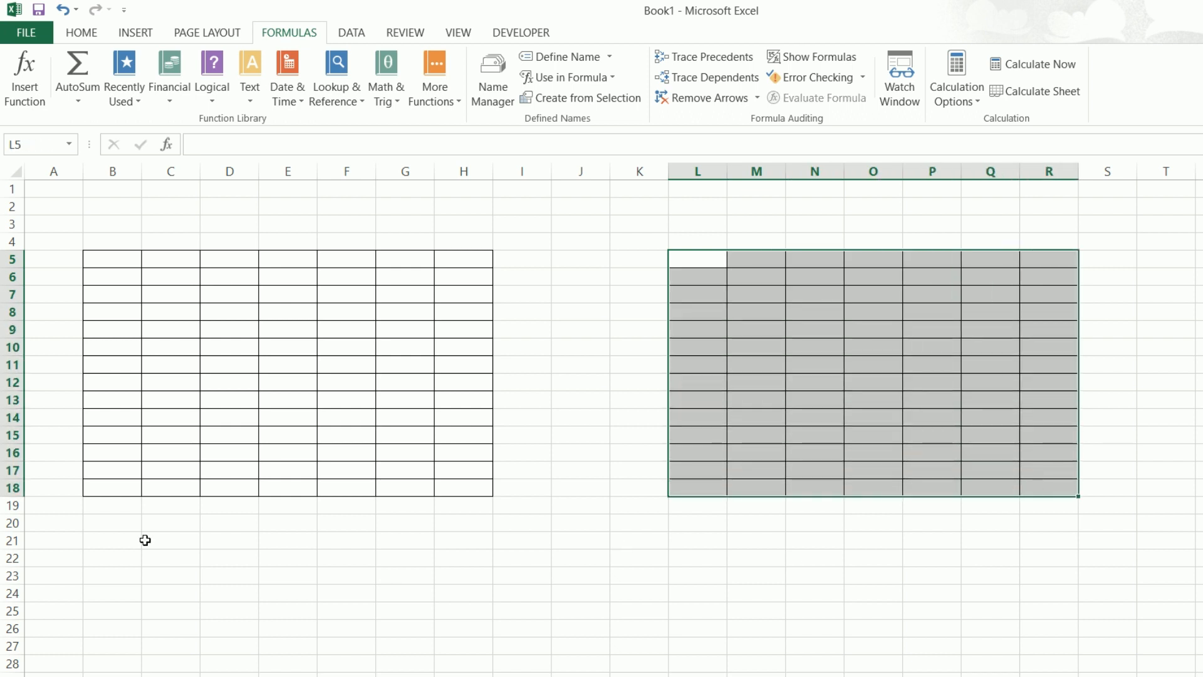
pyautogui.click(567, 58)
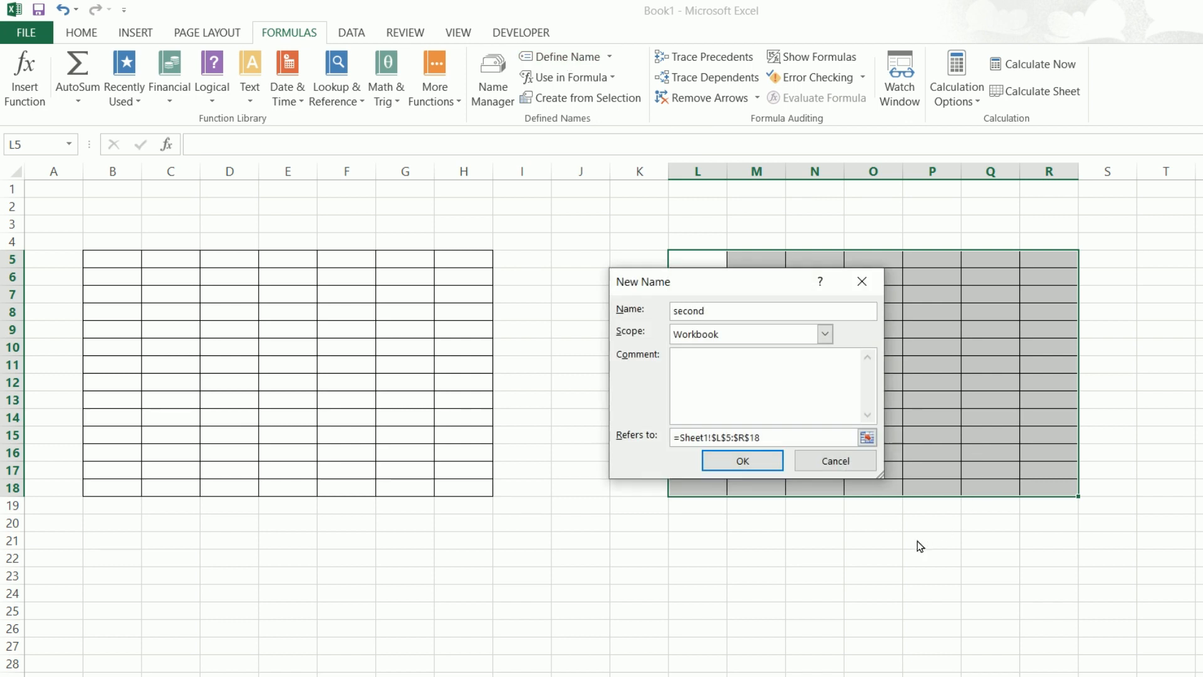
pyautogui.click(741, 461)
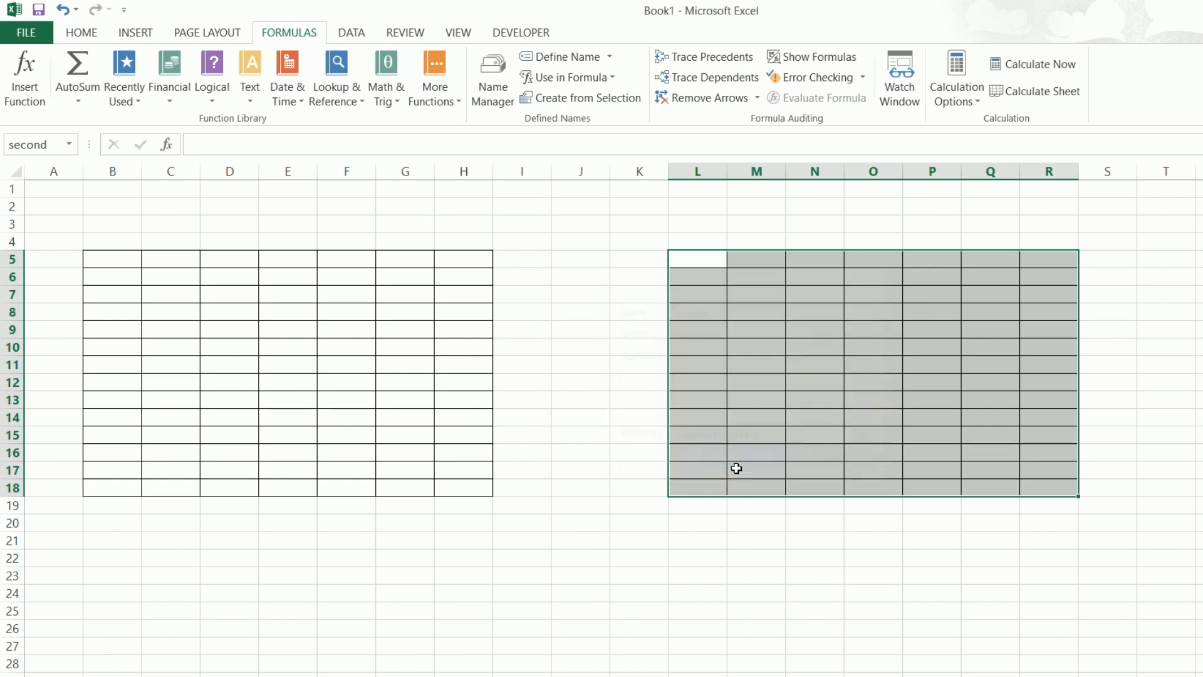
pyautogui.click(622, 550)
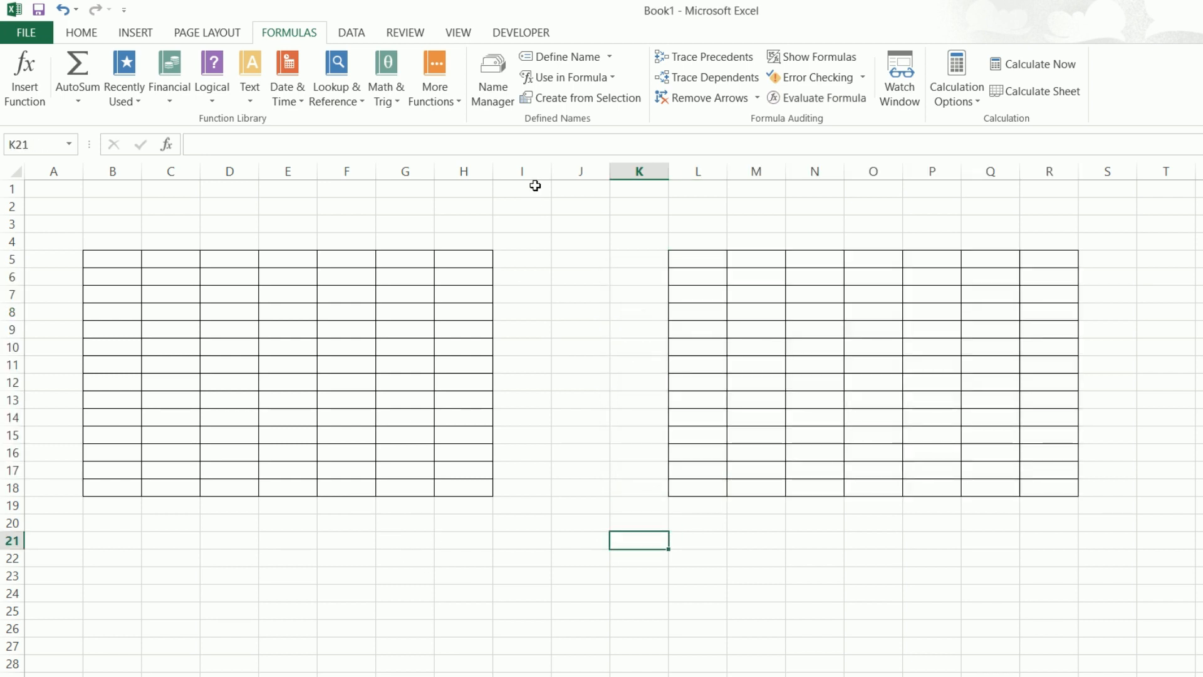
# Review the workbook's defined names in the Name Manager, inspect the range of "first", and close it.
pyautogui.click(506, 88)
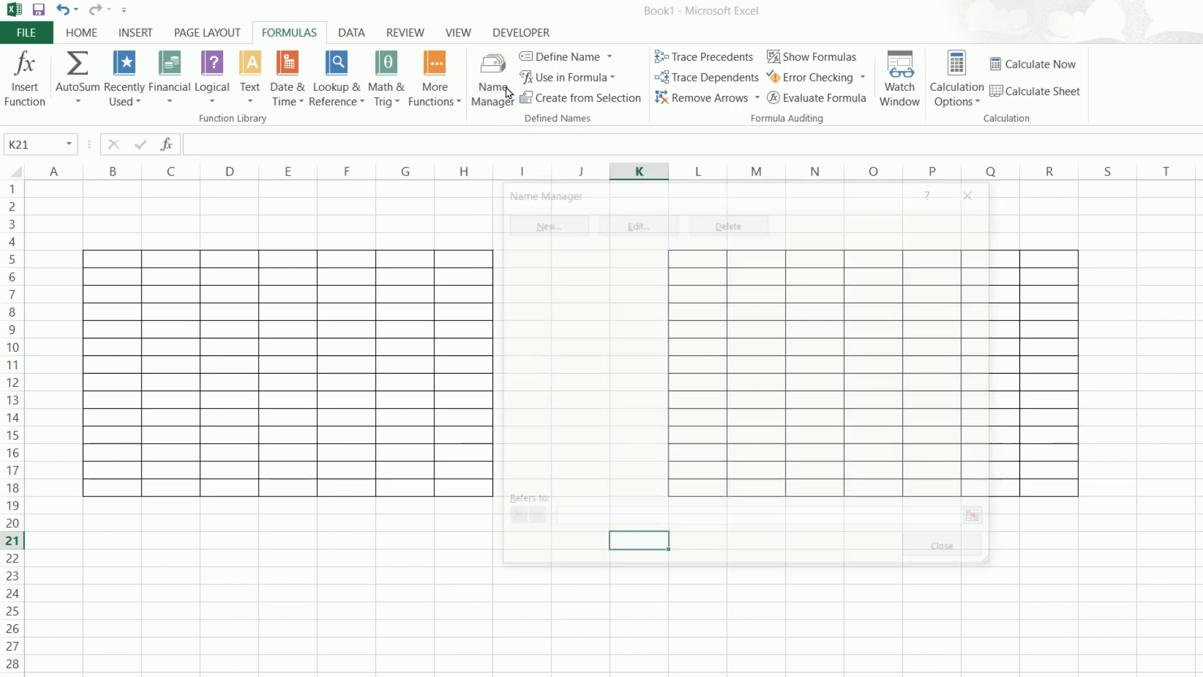
pyautogui.click(583, 346)
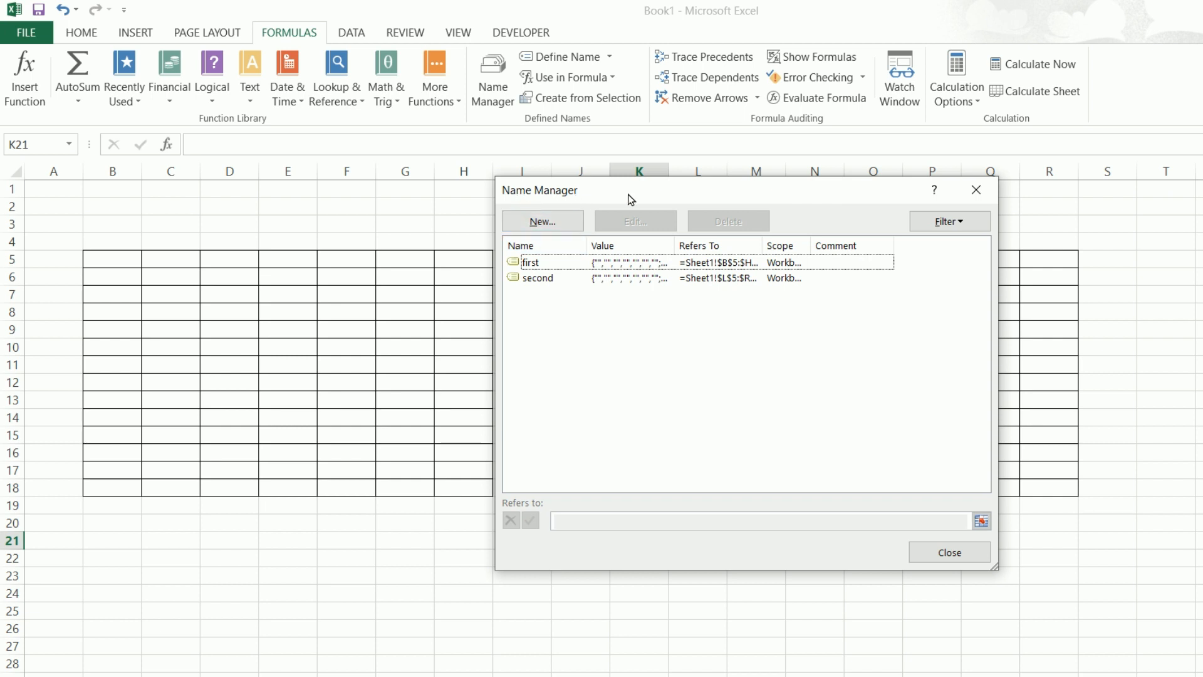
pyautogui.click(557, 261)
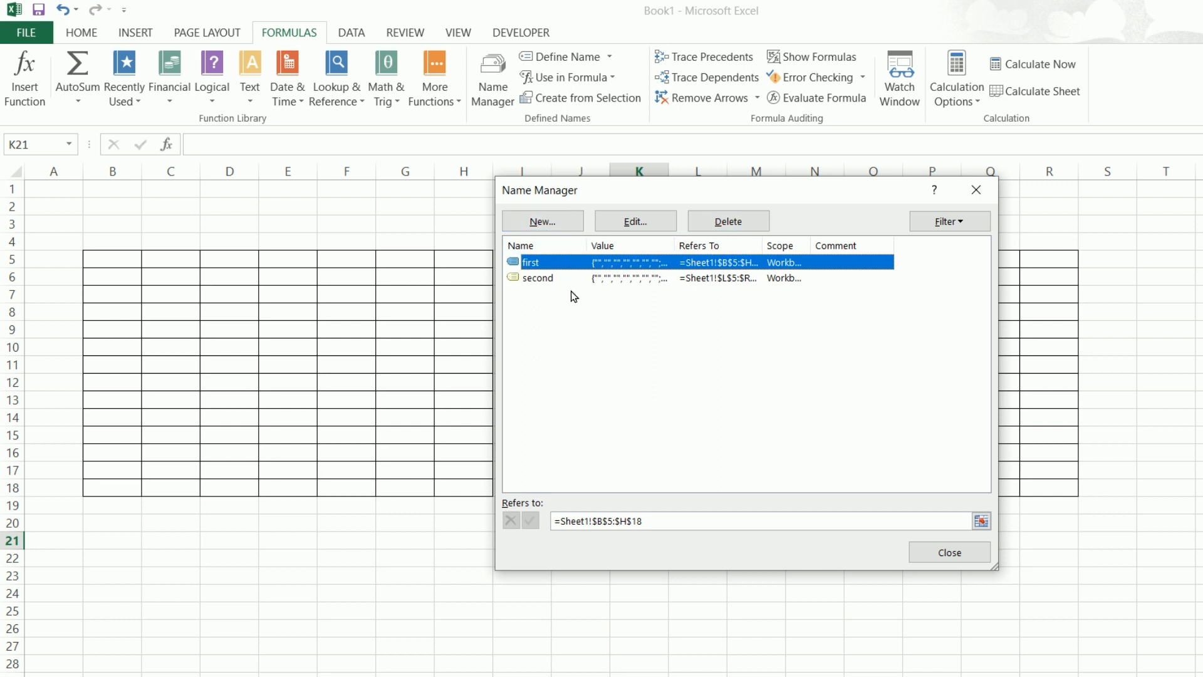
pyautogui.click(932, 552)
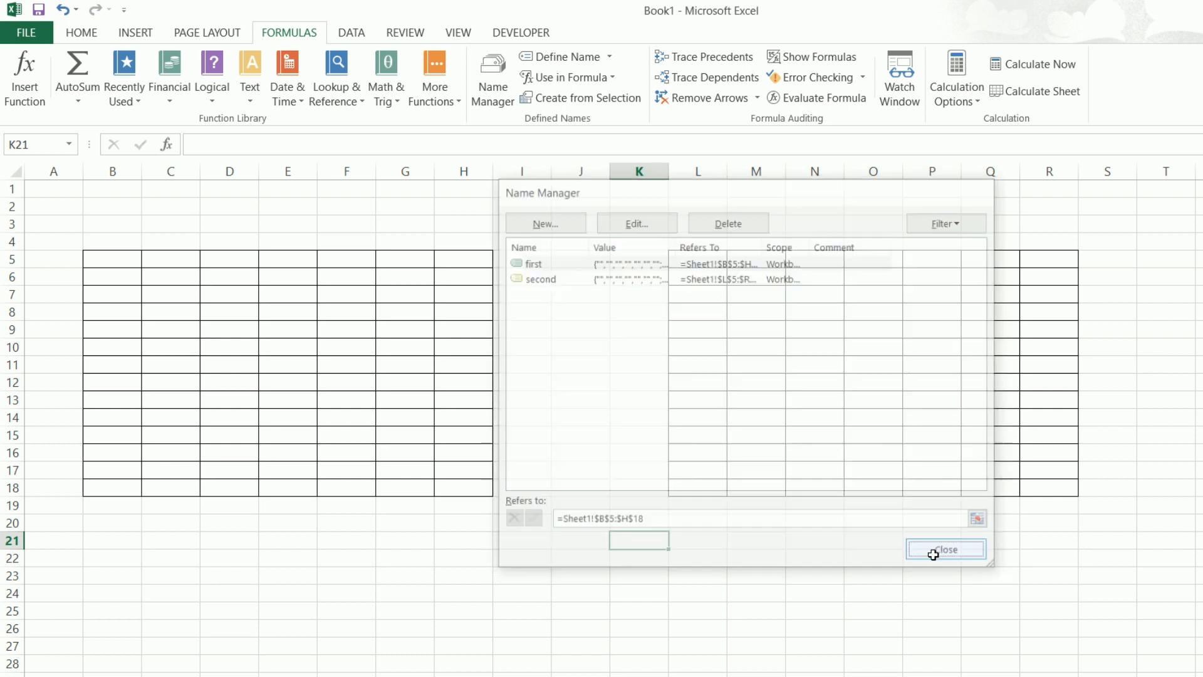
# Enter 15 in cells B5 and B9 of the range named "first".
pyautogui.click(121, 263)
pyautogui.write('15')
pyautogui.press('Return')
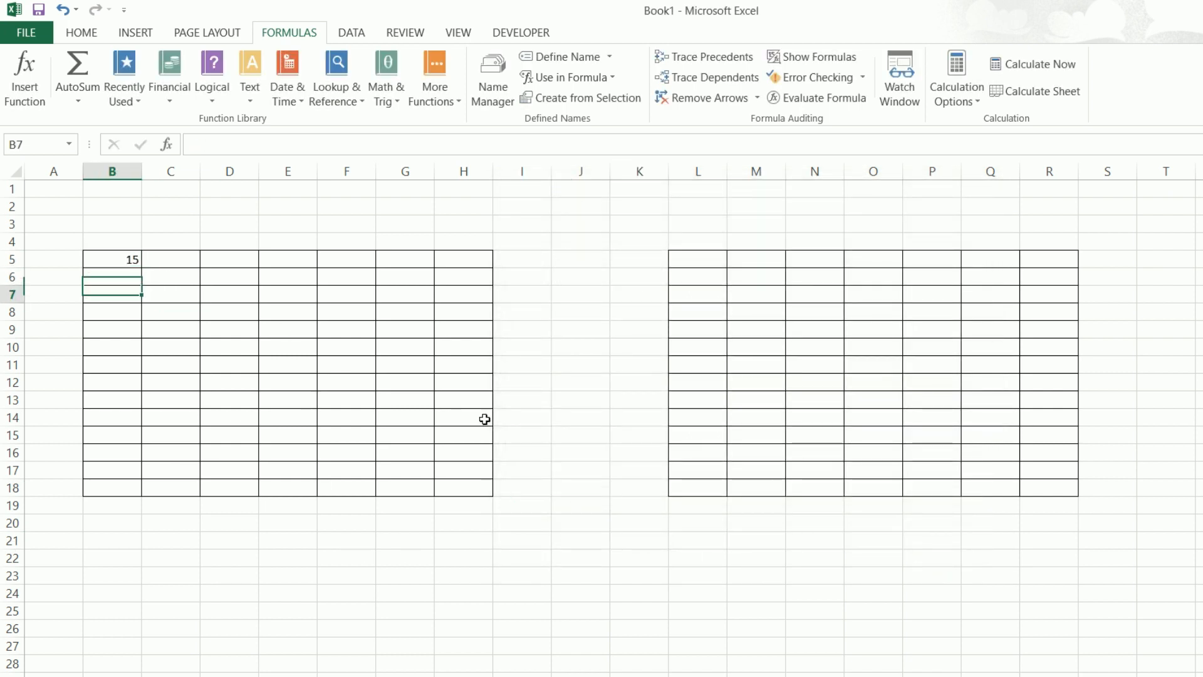
pyautogui.press('Down')
pyautogui.press('Down')
pyautogui.press('Down')
pyautogui.write('15')
pyautogui.press('Return')
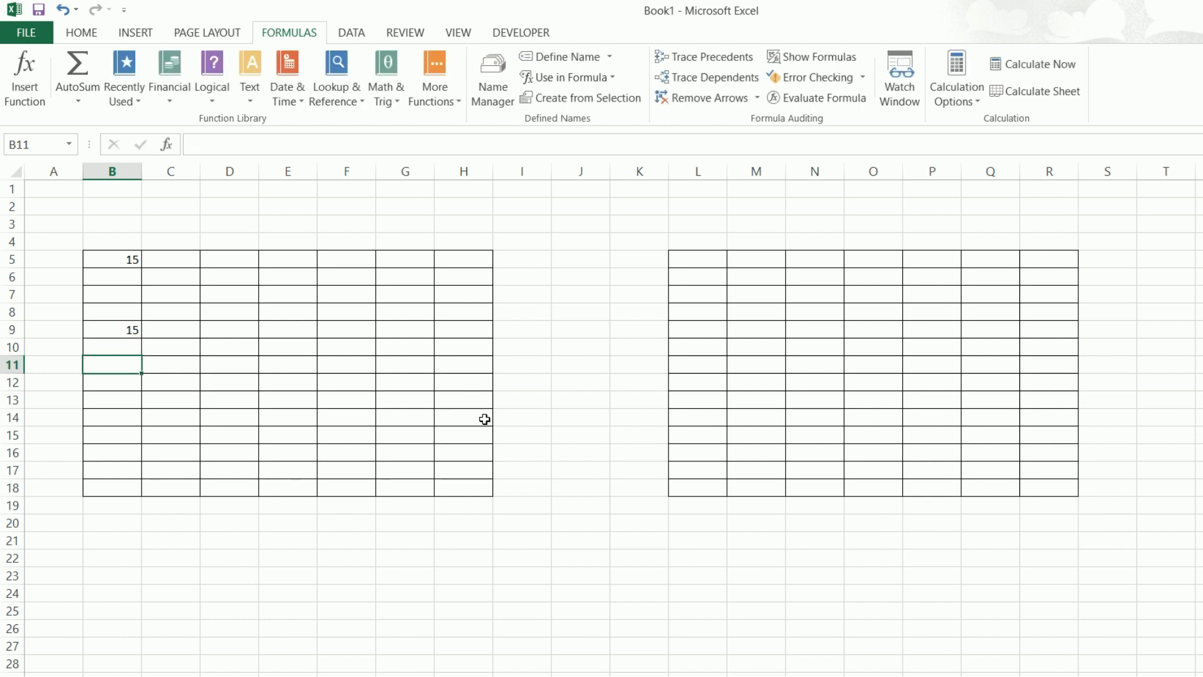
# Enter 45 in cell F11 and 15 in cell D15.
pyautogui.click(334, 367)
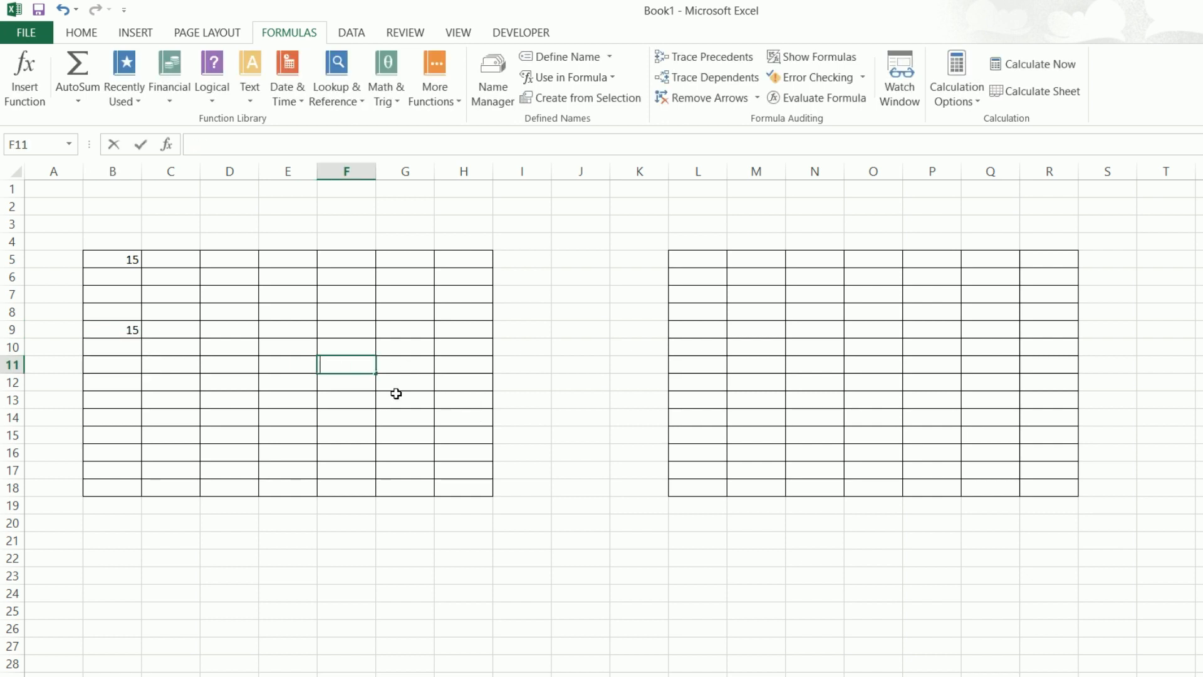
pyautogui.write('45')
pyautogui.press('Return')
pyautogui.click(250, 430)
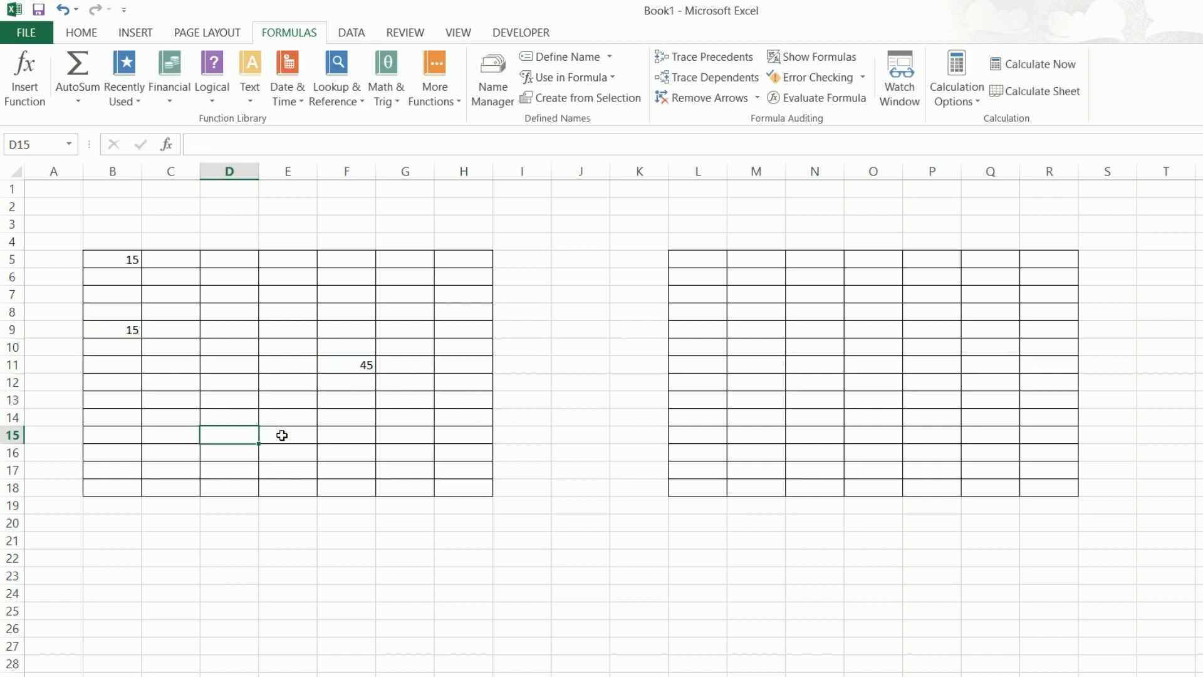
pyautogui.write('15')
pyautogui.press('Return')
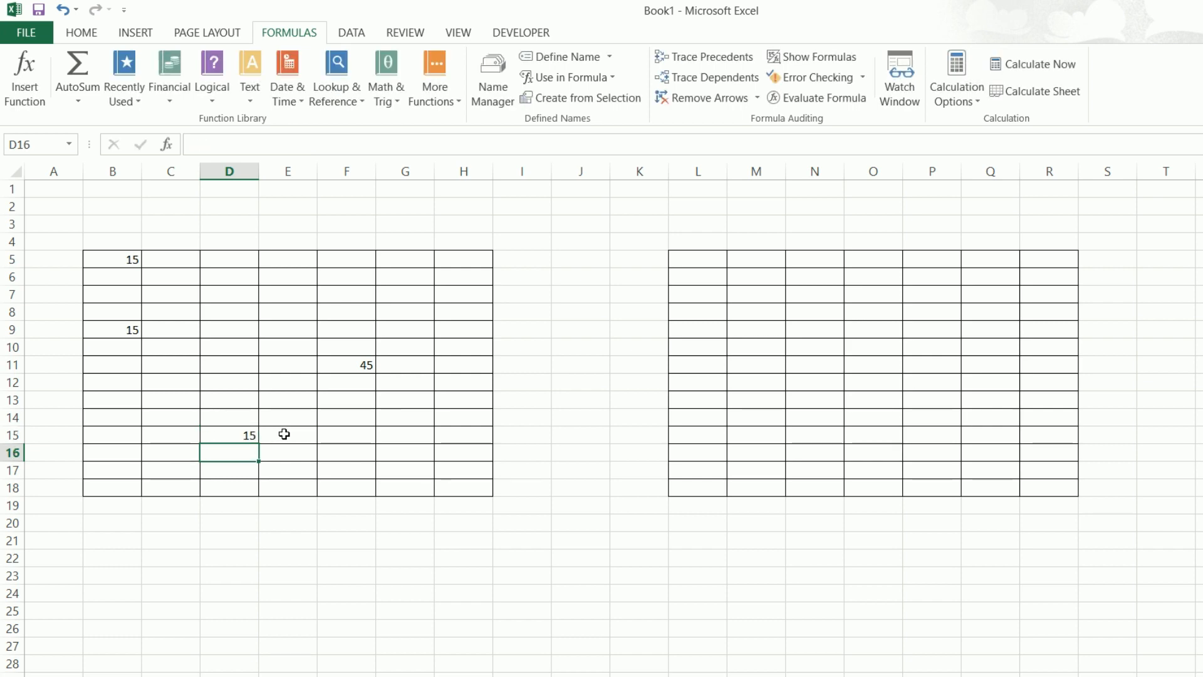
# Enter 14 in cell M7 of the range named "second".
pyautogui.click(773, 301)
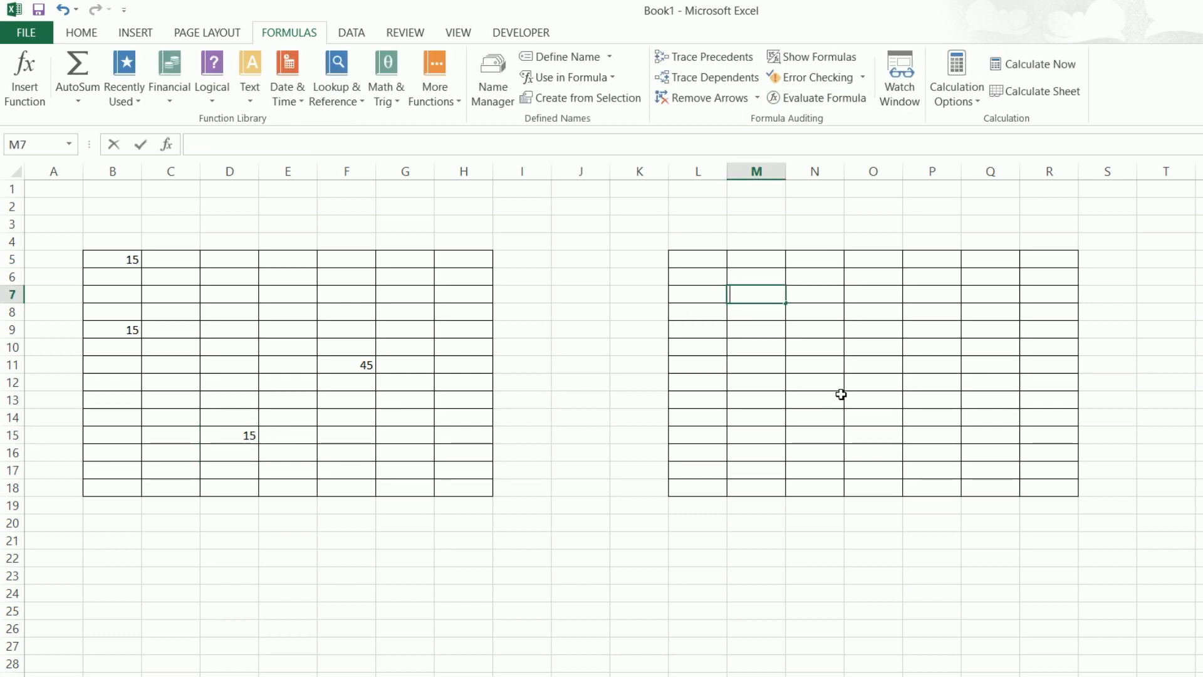
pyautogui.write('14')
pyautogui.press('Return')
pyautogui.press('Return')
pyautogui.press('Return')
pyautogui.press('Return')
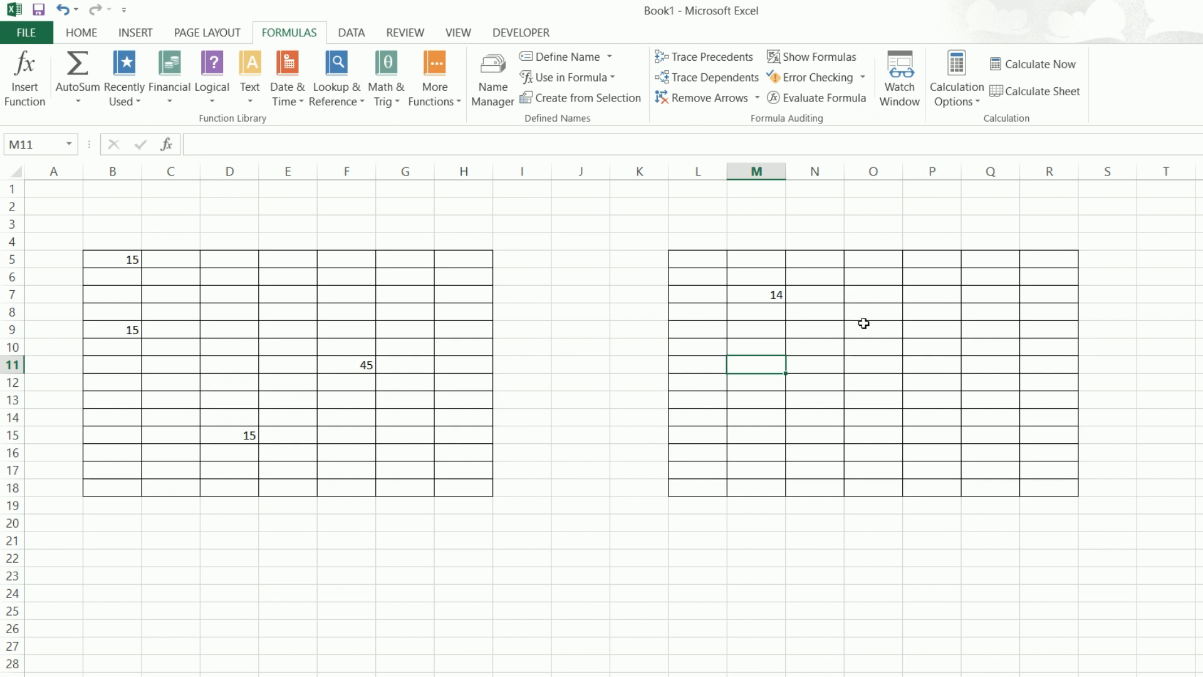
# Enter 48 in cell O9 and 18 in cell R18.
pyautogui.click(880, 333)
pyautogui.write('48')
pyautogui.press('Return')
pyautogui.press('Return')
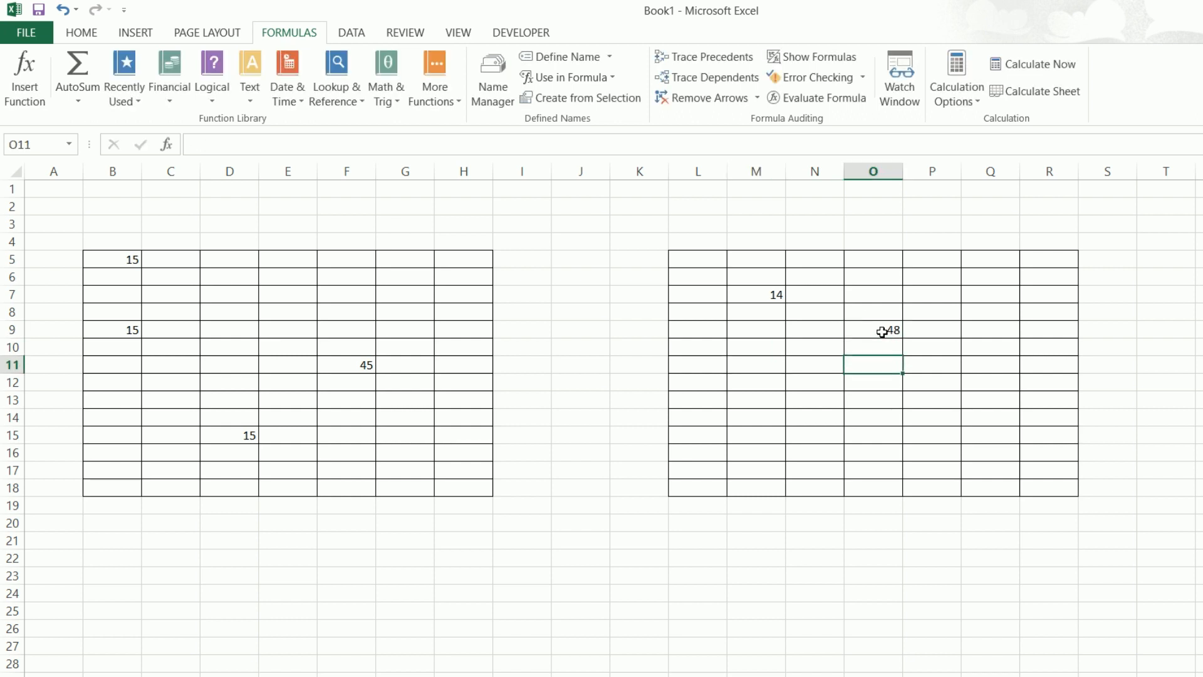
pyautogui.click(1047, 490)
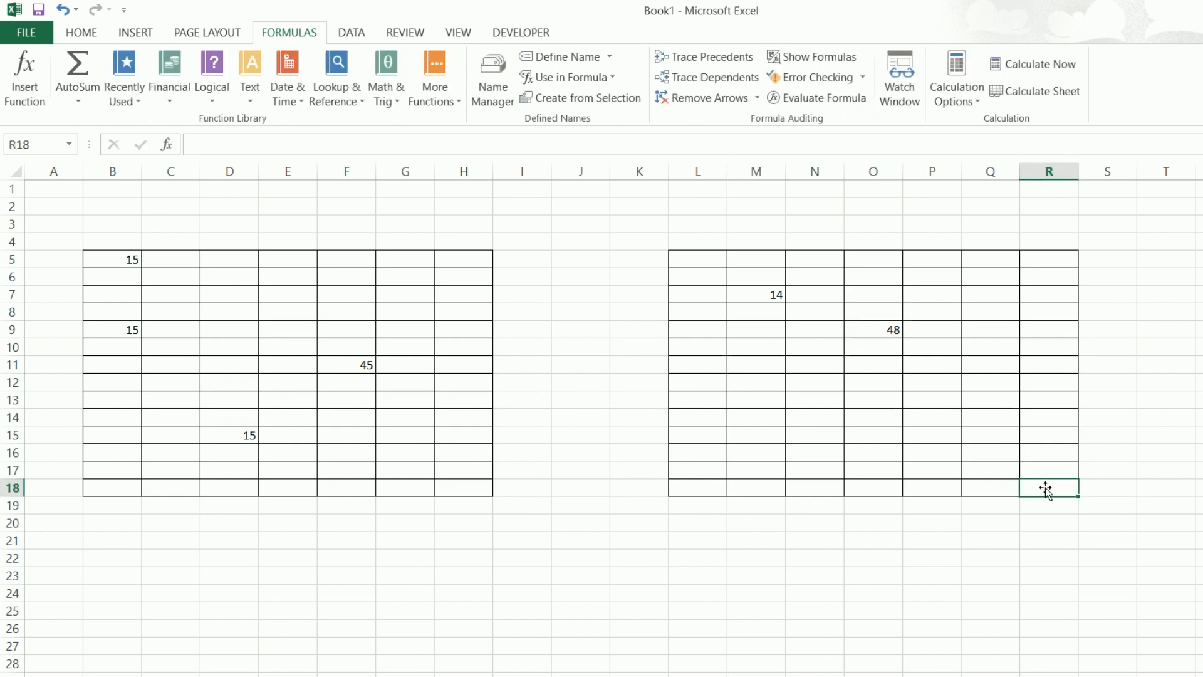
pyautogui.write('18')
pyautogui.press('Return')
# Enter the formula =SUM(first,second) in cell H22, inserting both range names from the workbook's defined names.
pyautogui.doubleClick(467, 559)
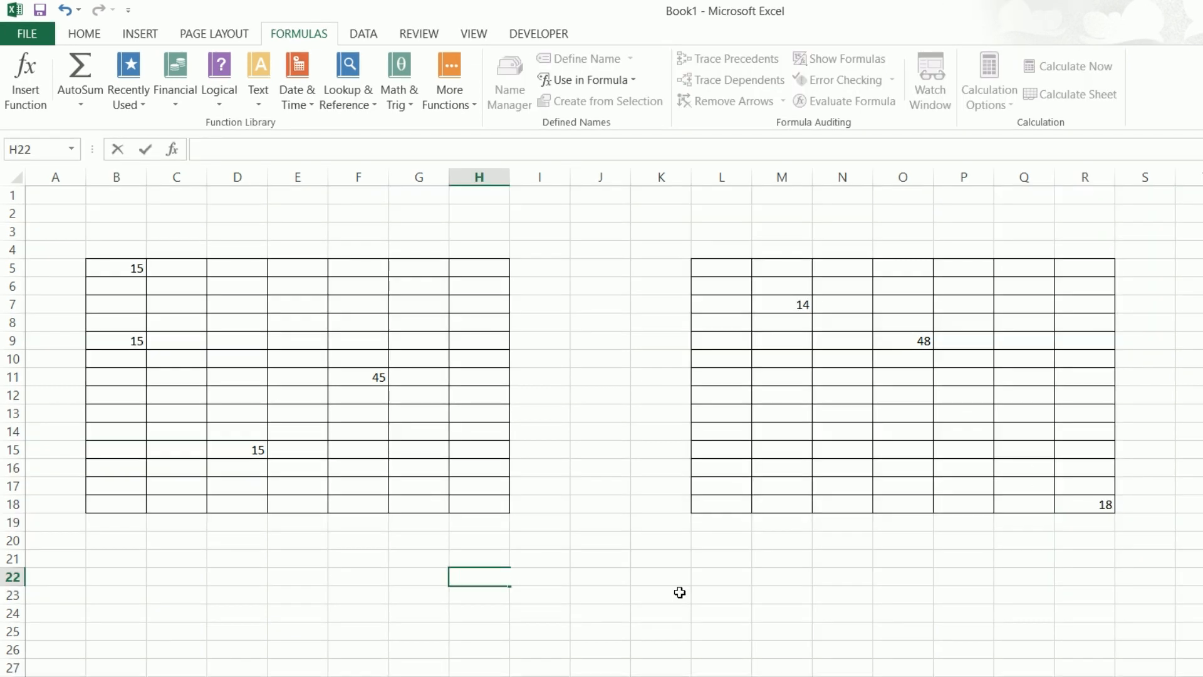
pyautogui.write('=sum')
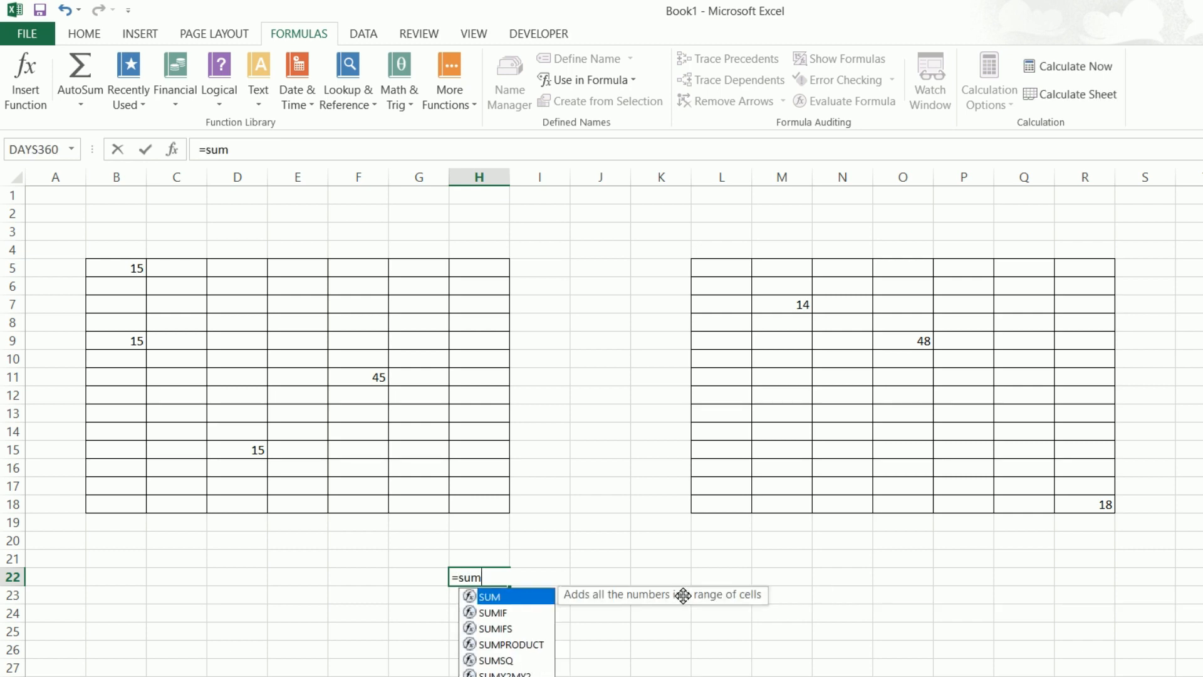
pyautogui.write('(')
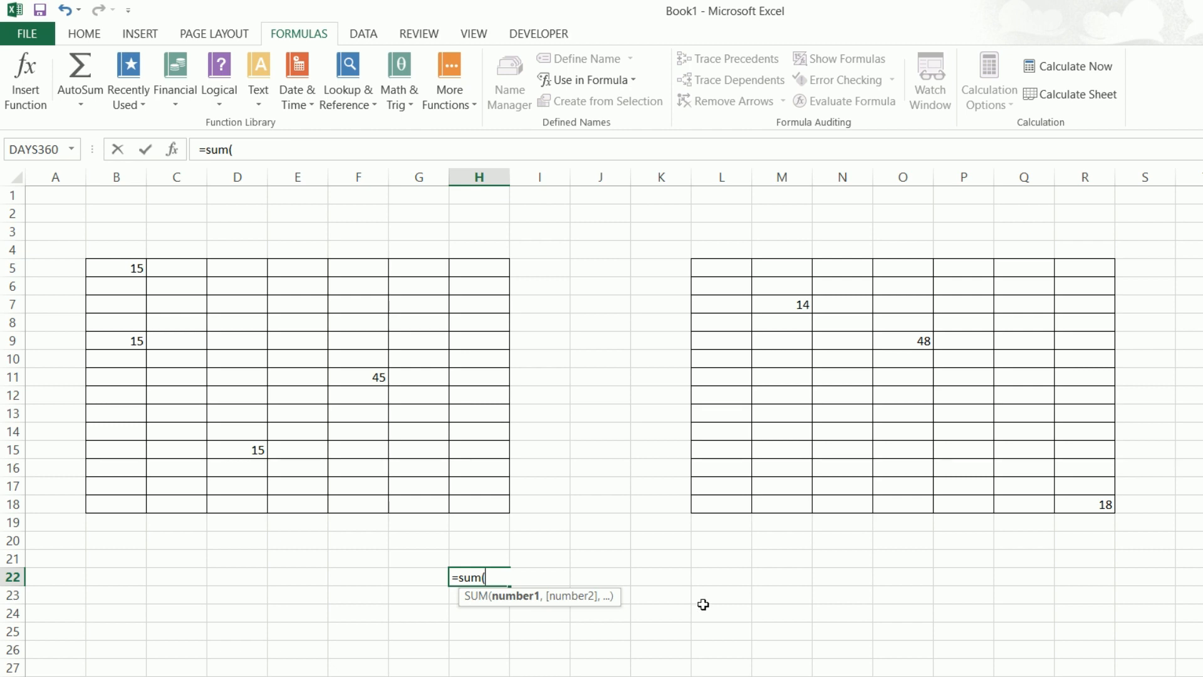
pyautogui.click(616, 82)
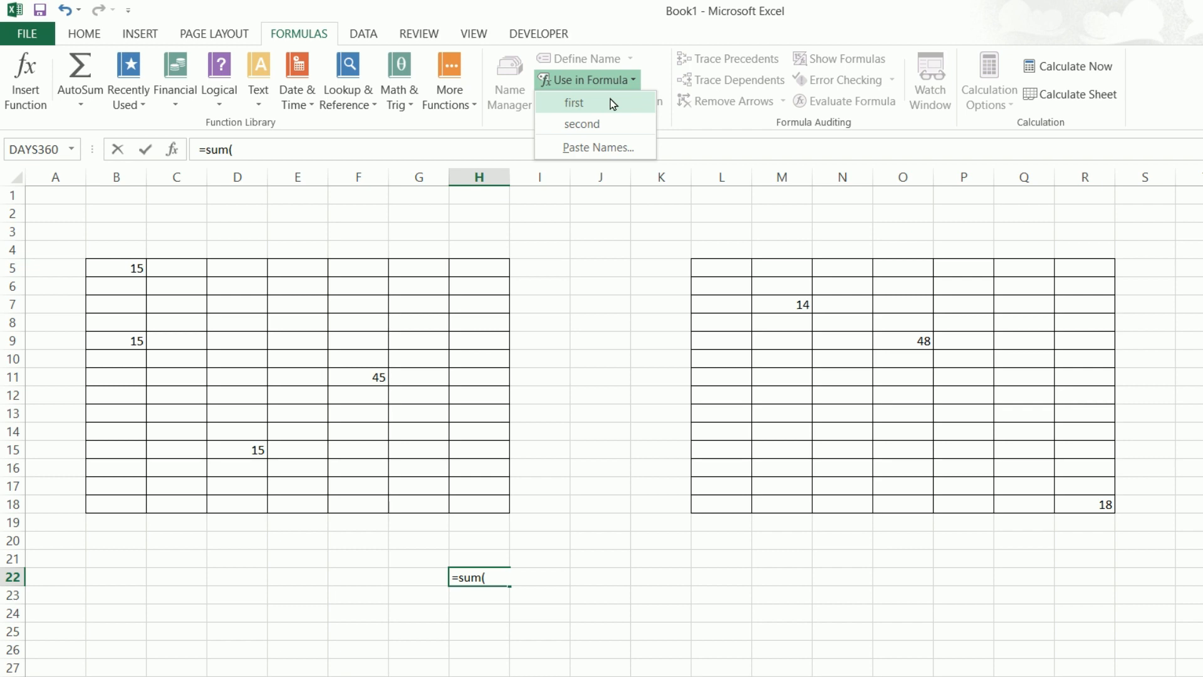
pyautogui.click(613, 104)
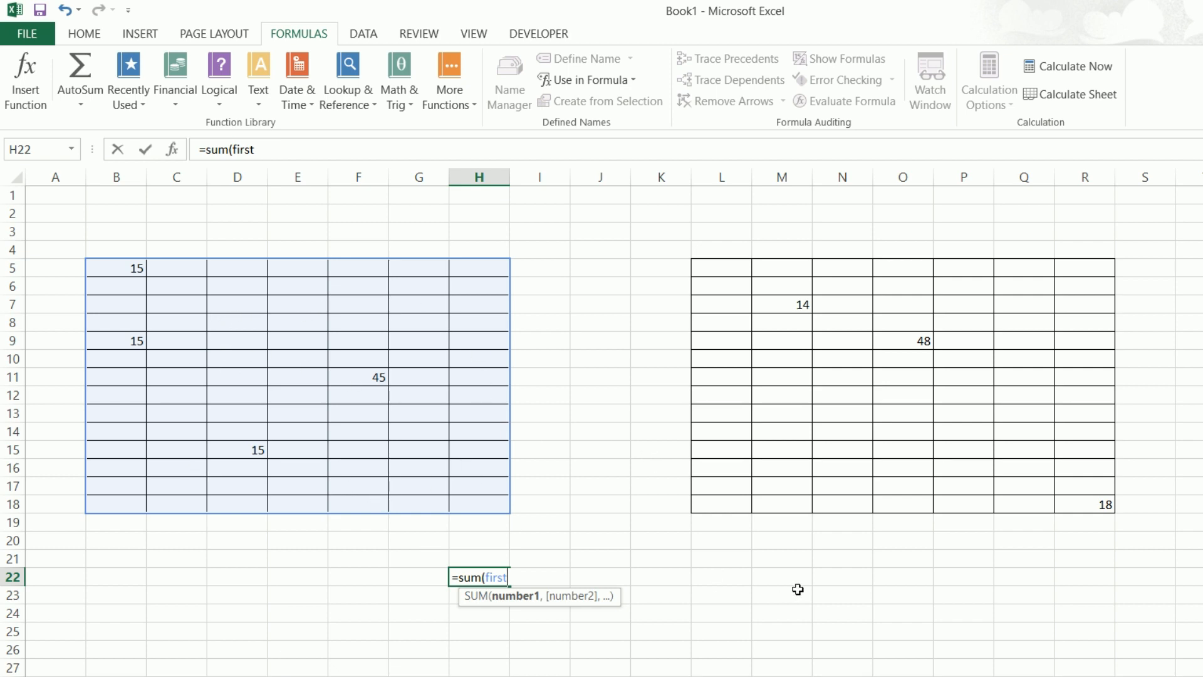
pyautogui.write(',')
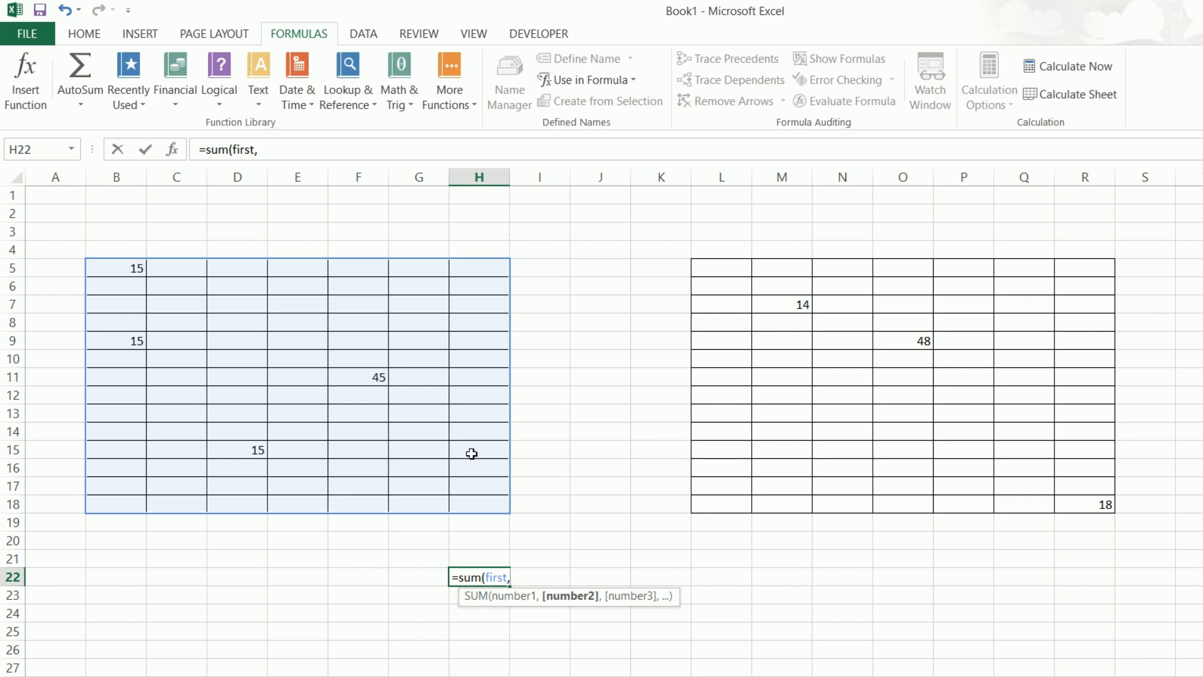
pyautogui.click(607, 78)
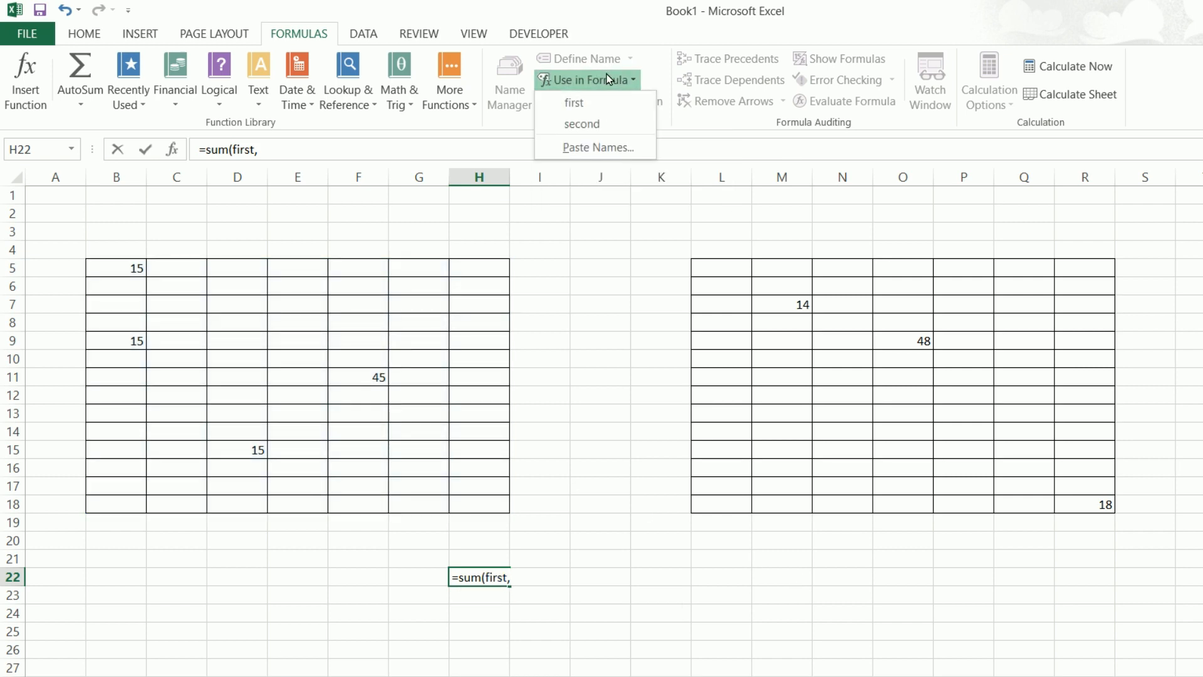
pyautogui.click(601, 121)
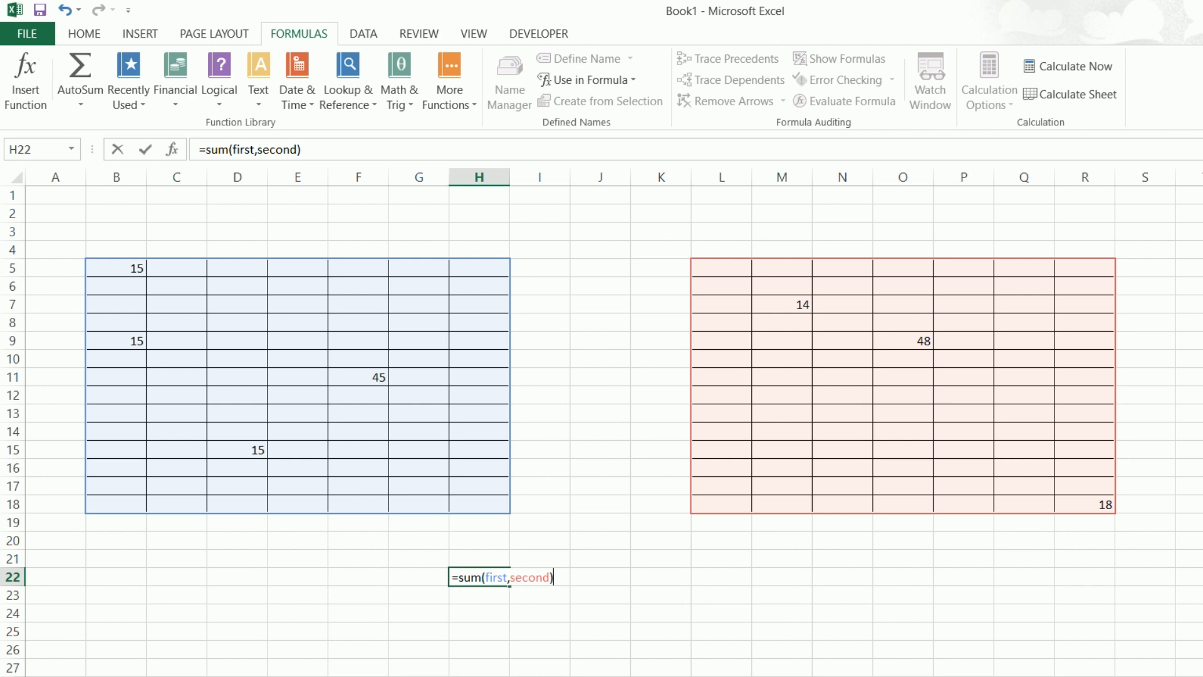
pyautogui.press('Return')
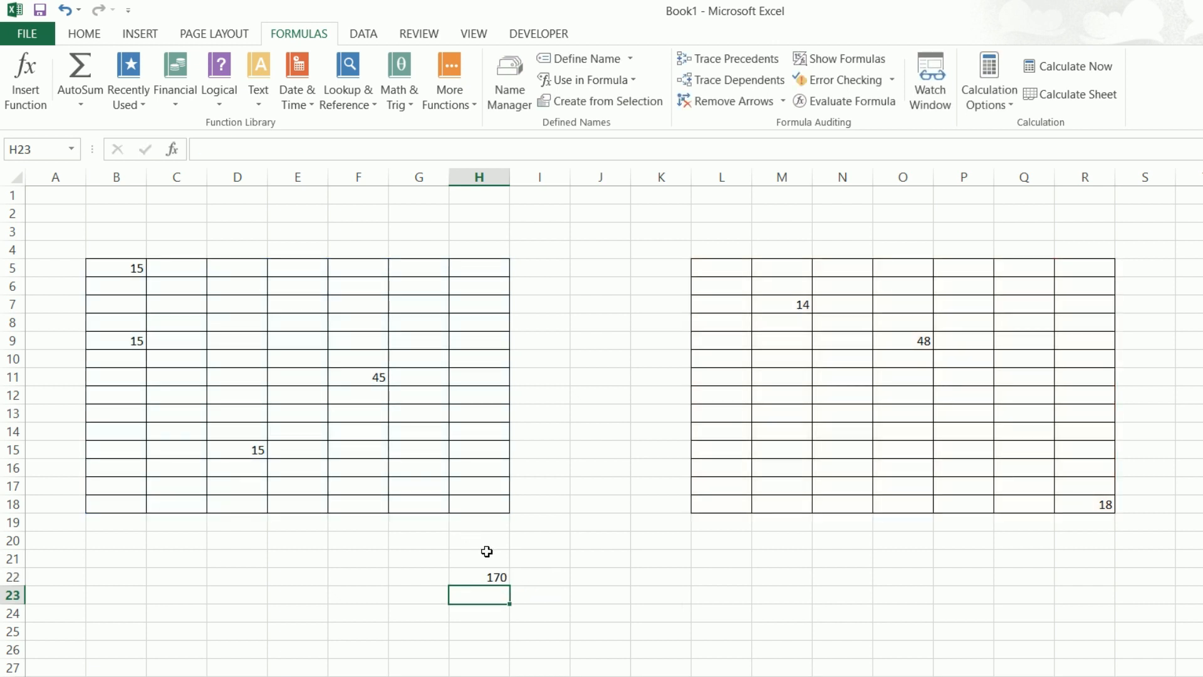
pyautogui.click(487, 576)
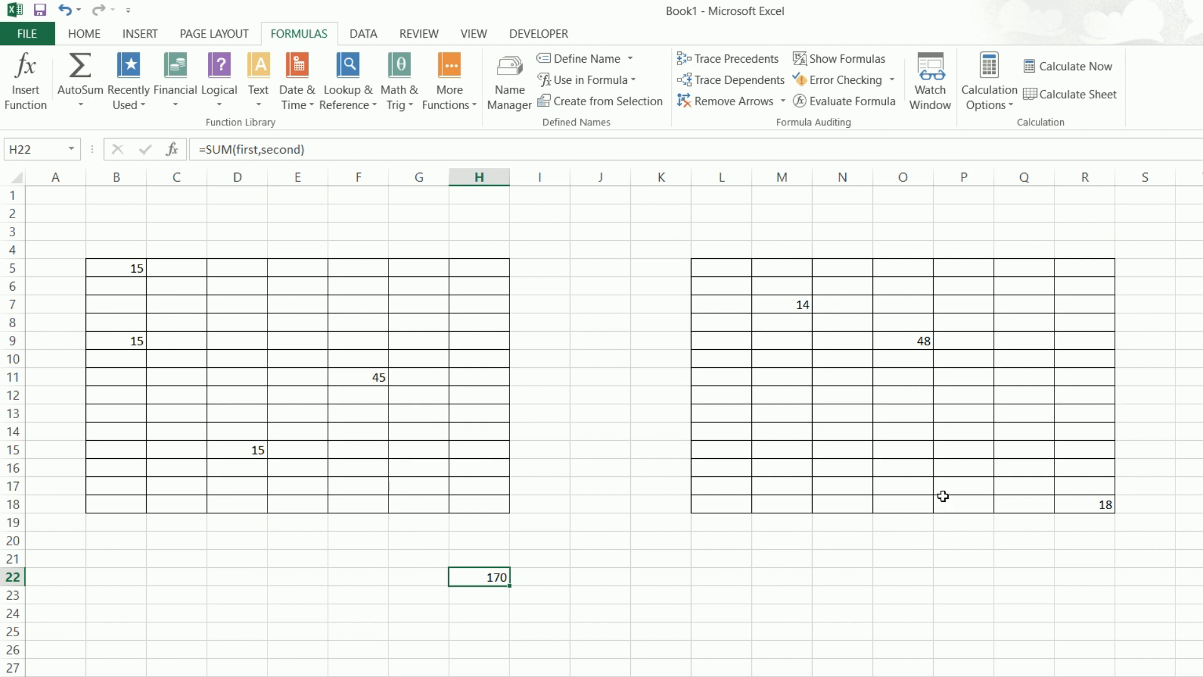
pyautogui.click(479, 615)
pyautogui.click(476, 573)
pyautogui.click(573, 630)
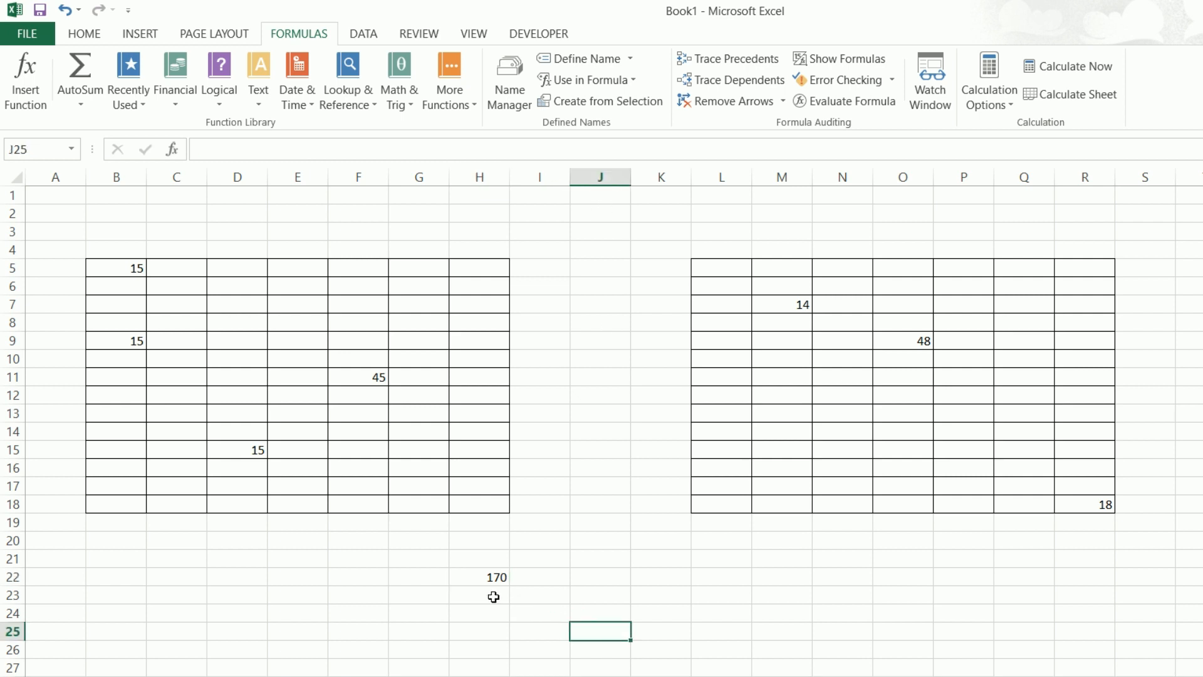
pyautogui.click(479, 366)
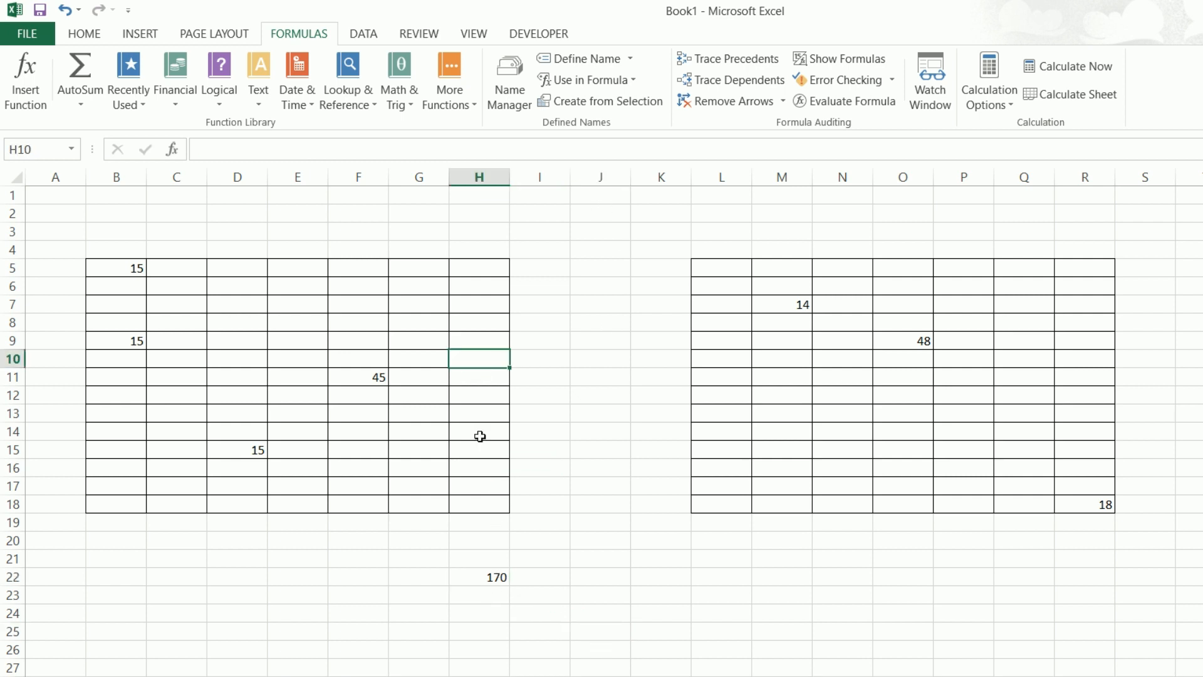
pyautogui.click(626, 543)
pyautogui.click(750, 669)
pyautogui.click(569, 578)
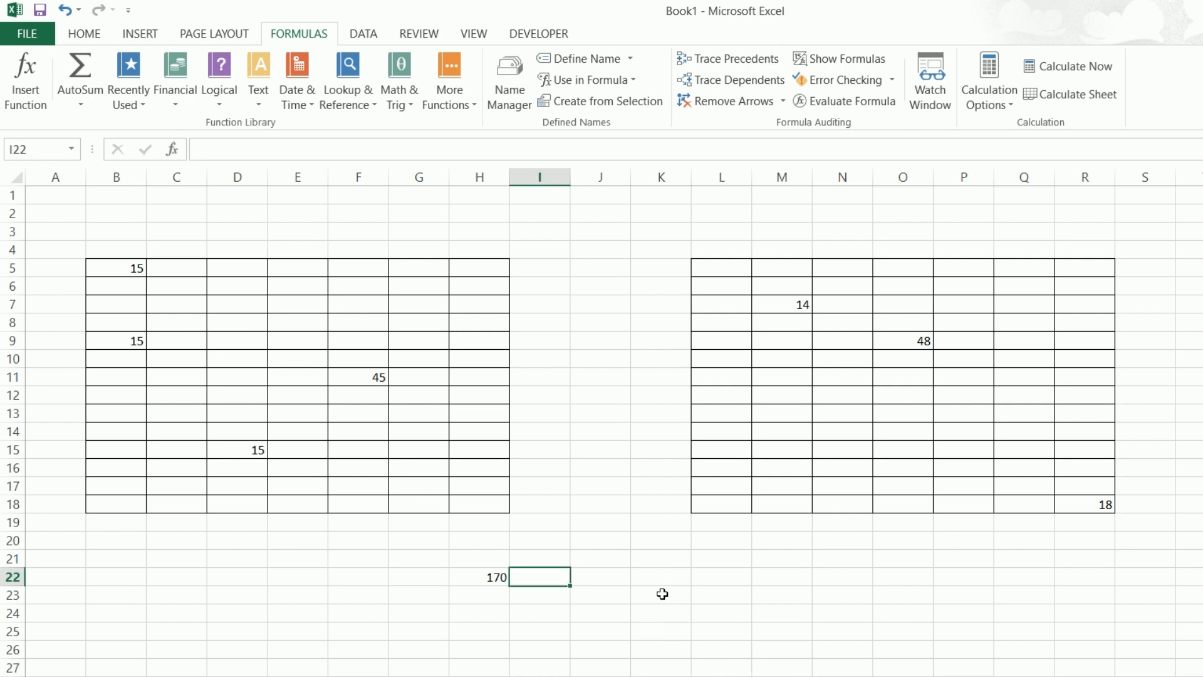
pyautogui.click(750, 592)
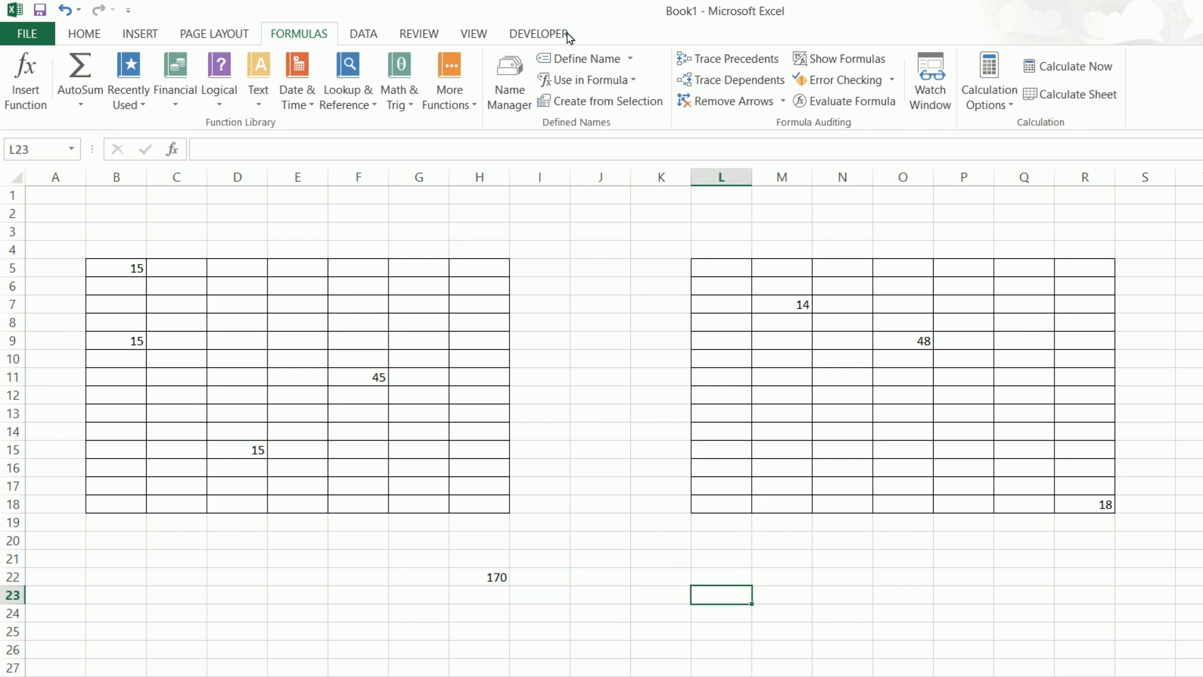
pyautogui.click(580, 58)
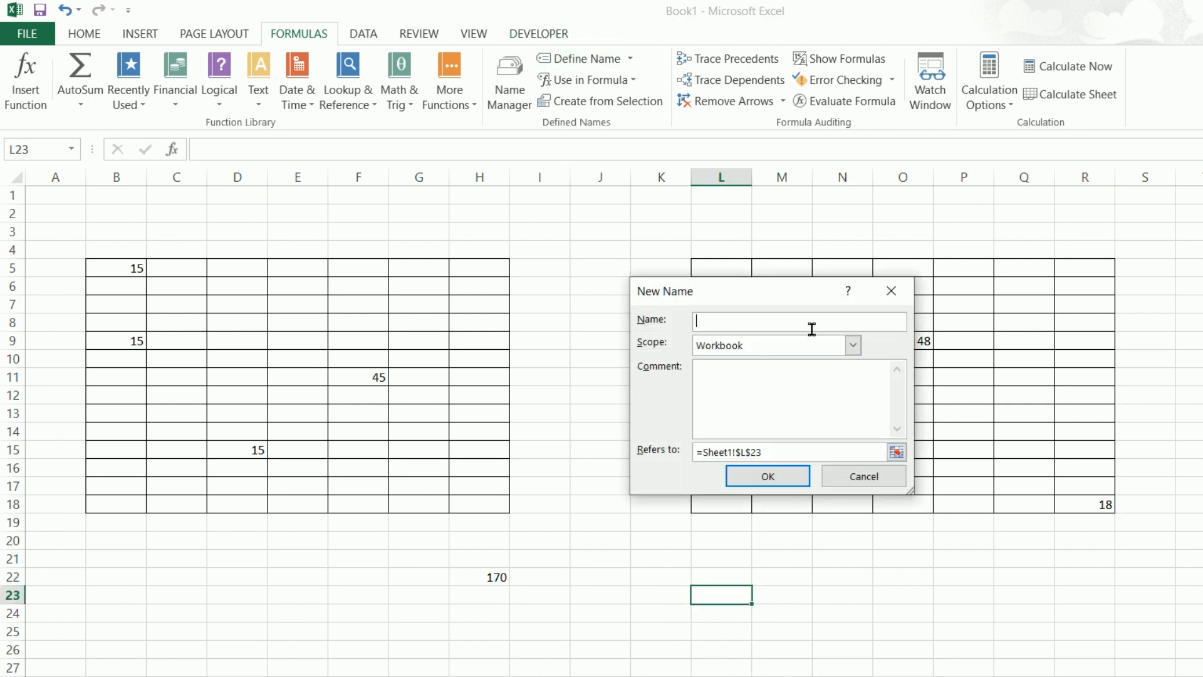
pyautogui.click(882, 480)
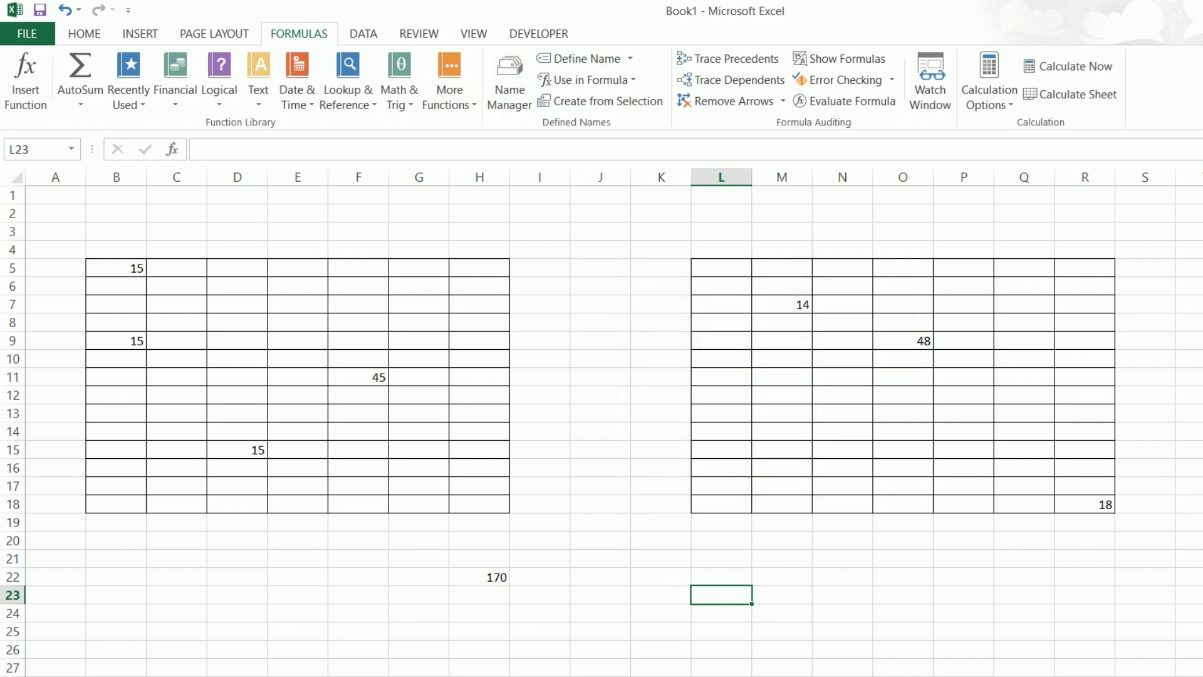
# From cell L21, begin defining a workbook-scoped name photovlookup that refers to an INDEX formula starting with Sheet1!$H$5.
pyautogui.click(730, 560)
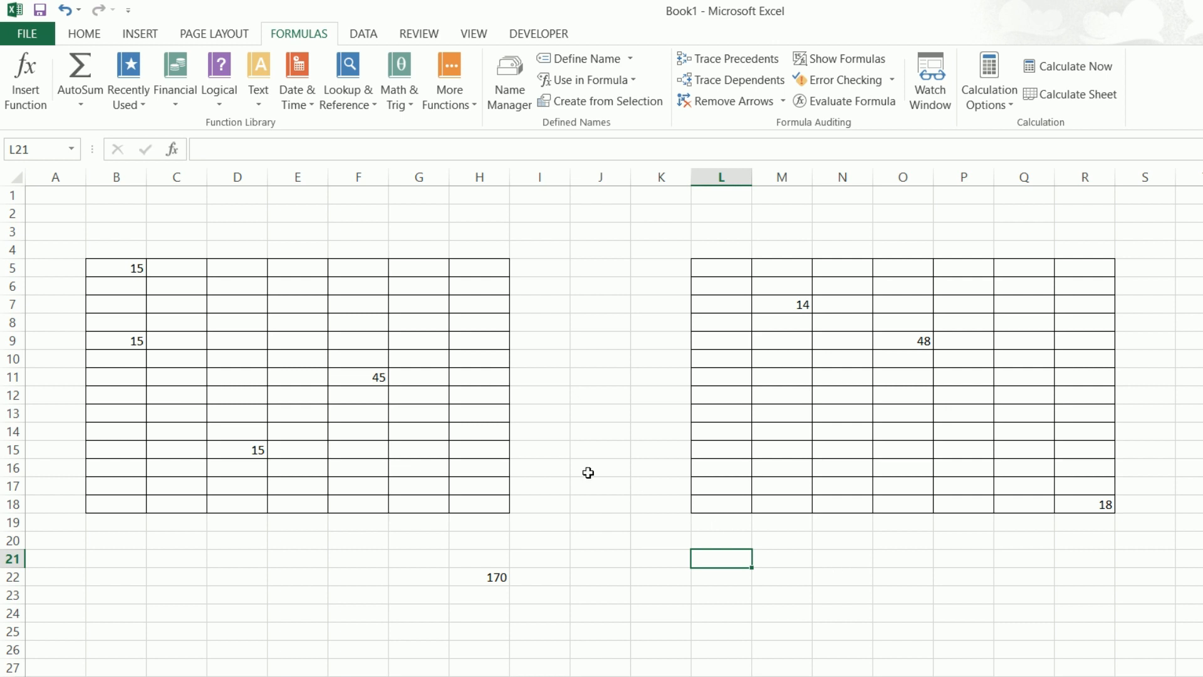
pyautogui.click(578, 59)
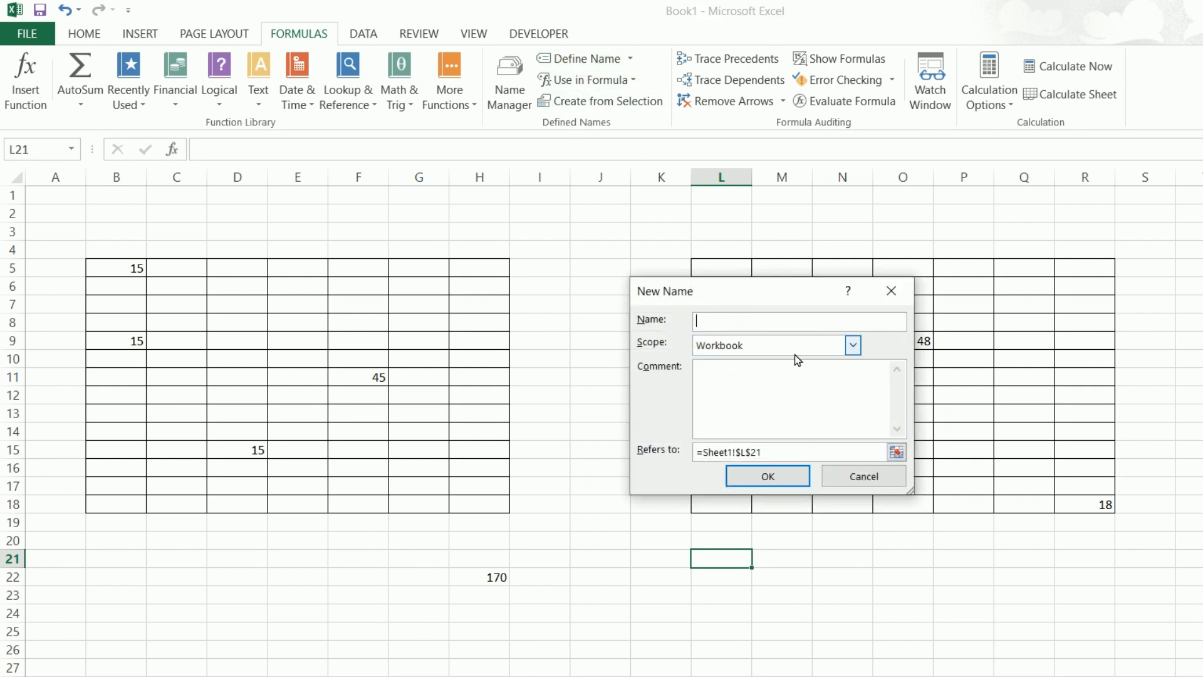
pyautogui.write('photovlookup')
pyautogui.click(780, 451)
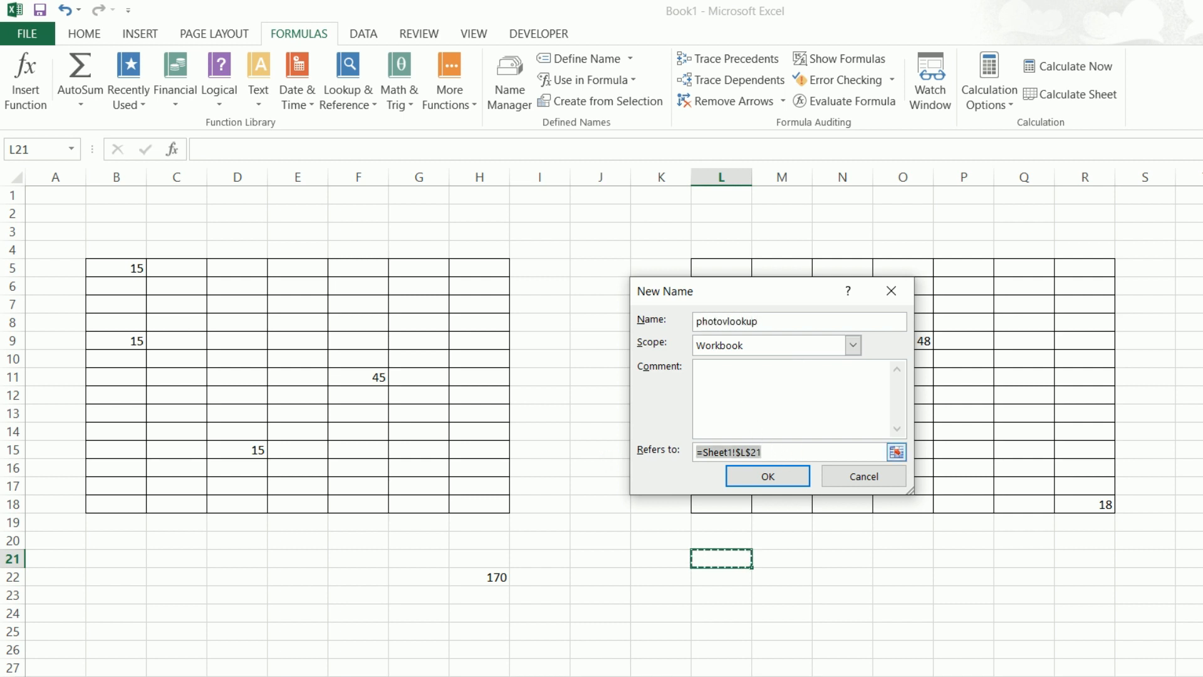
pyautogui.write('=in')
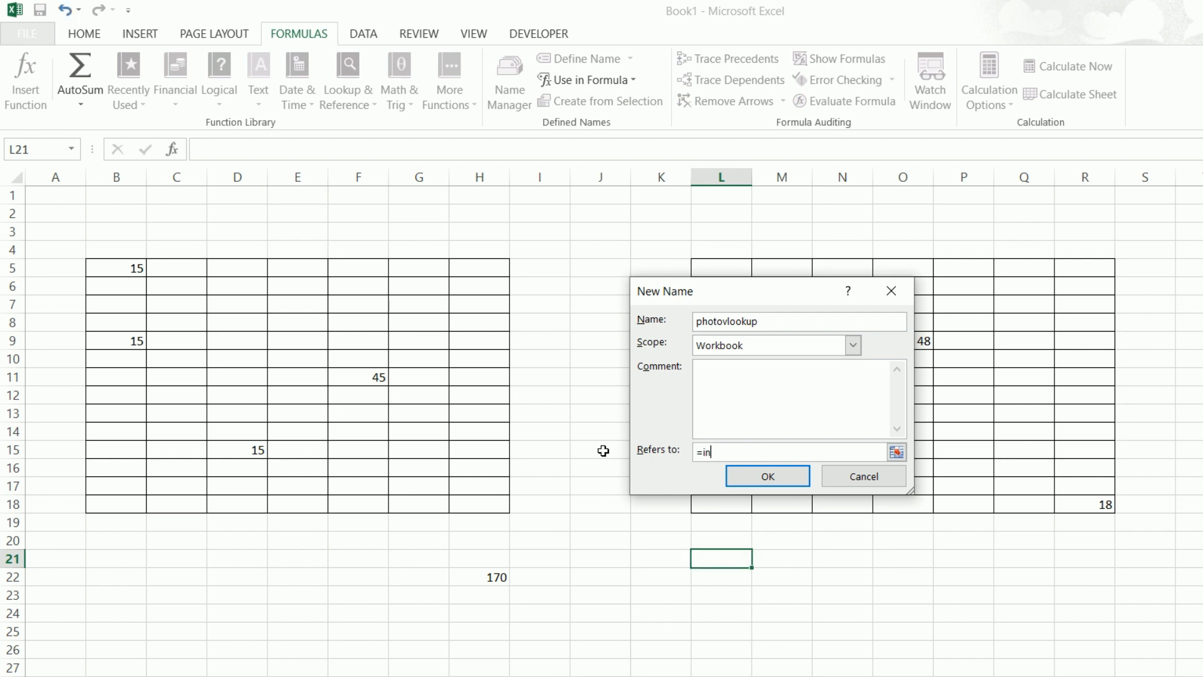
pyautogui.write('dex(')
pyautogui.click(499, 274)
pyautogui.write('(')
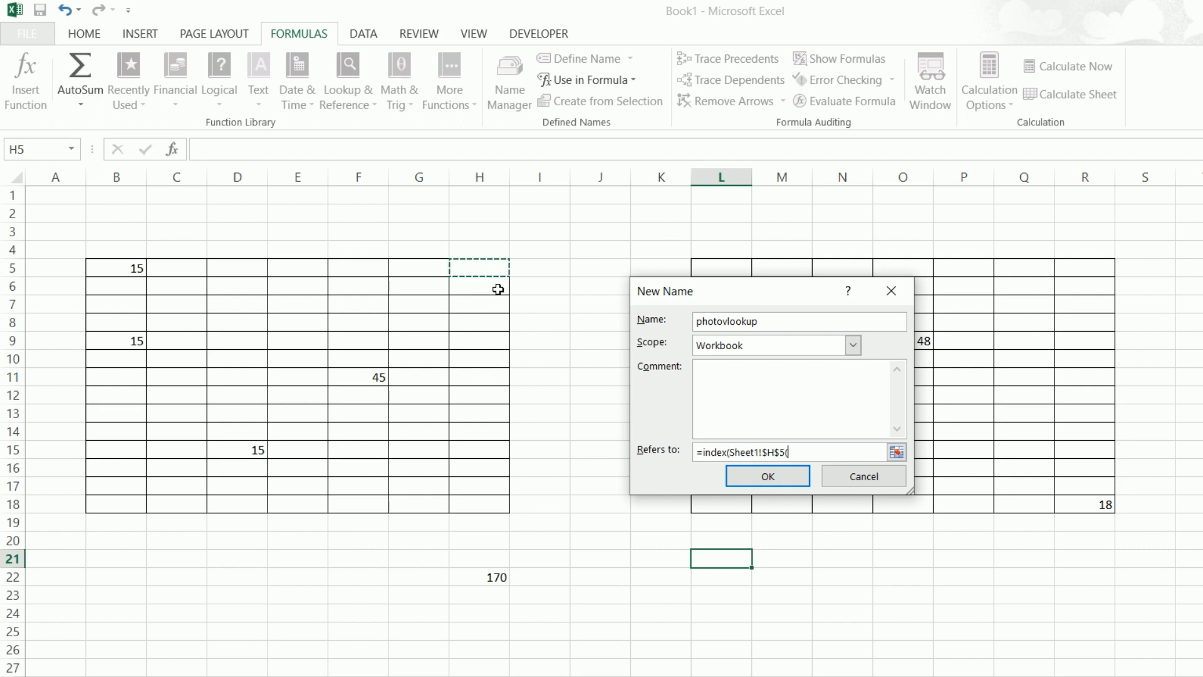
pyautogui.press('BackSpace')
# Try to complete the photovlookup reference with match(Sheet1!$B$5:$E$18,2,0), and discard the new name.
pyautogui.write(',match(')
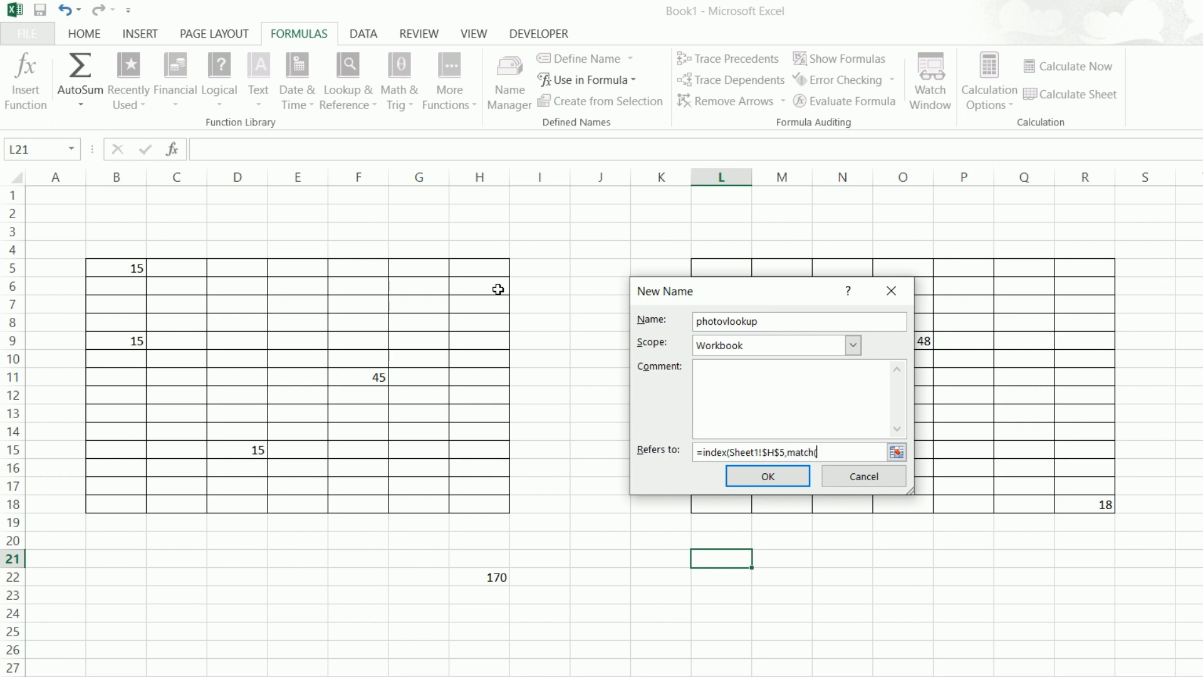
pyautogui.moveTo(122, 270); pyautogui.dragTo(292, 509)
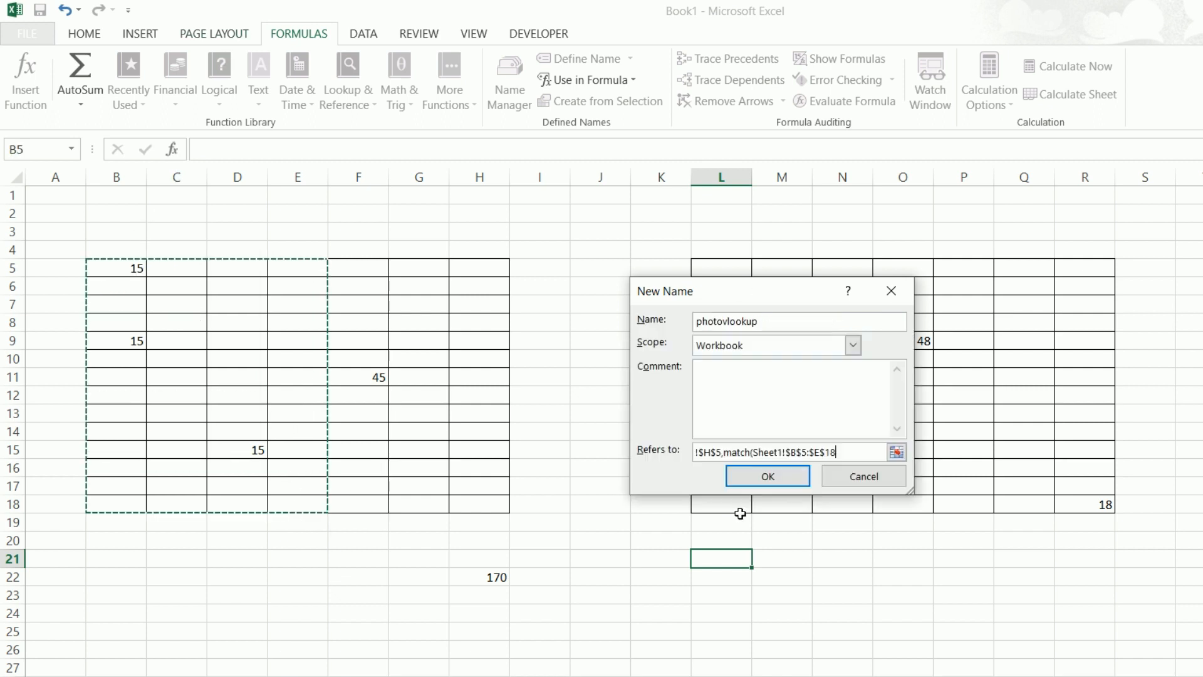
pyautogui.write(',')
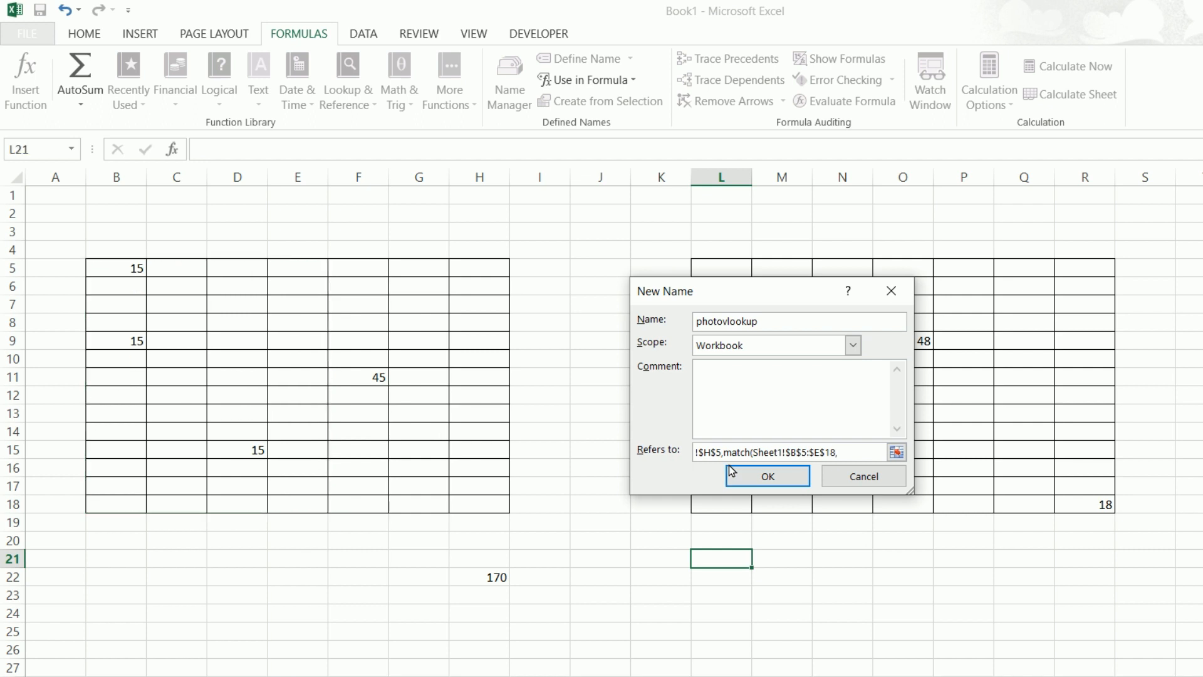
pyautogui.write('2,0)')
pyautogui.click(757, 483)
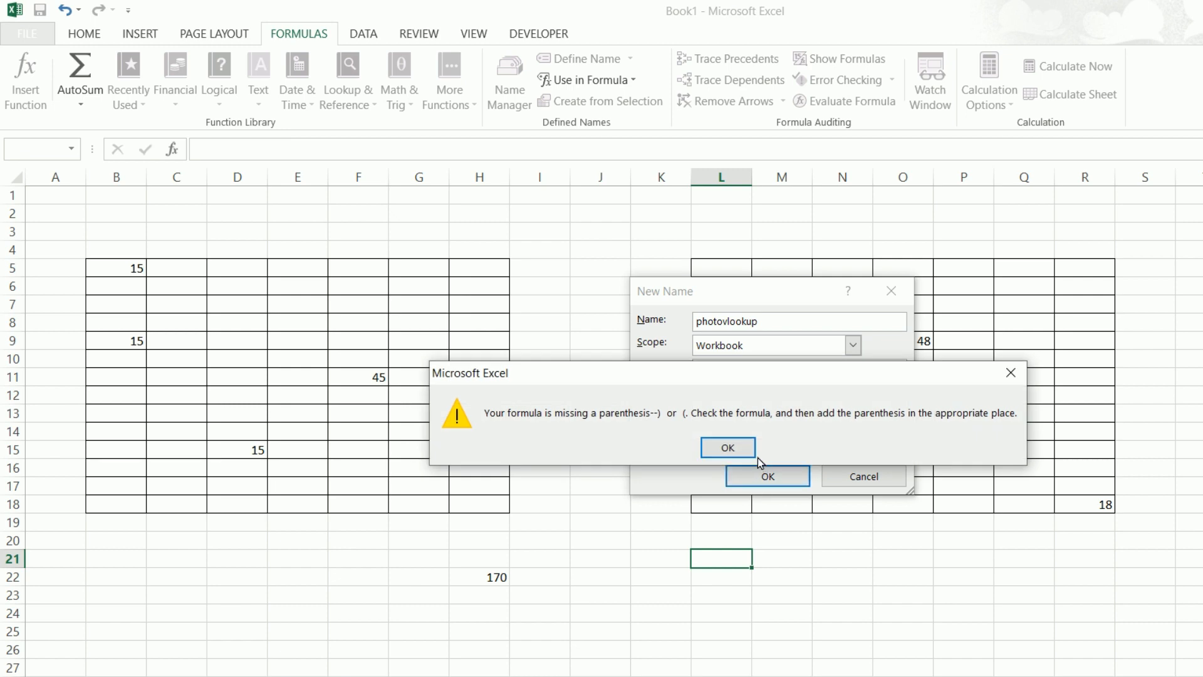
pyautogui.click(752, 453)
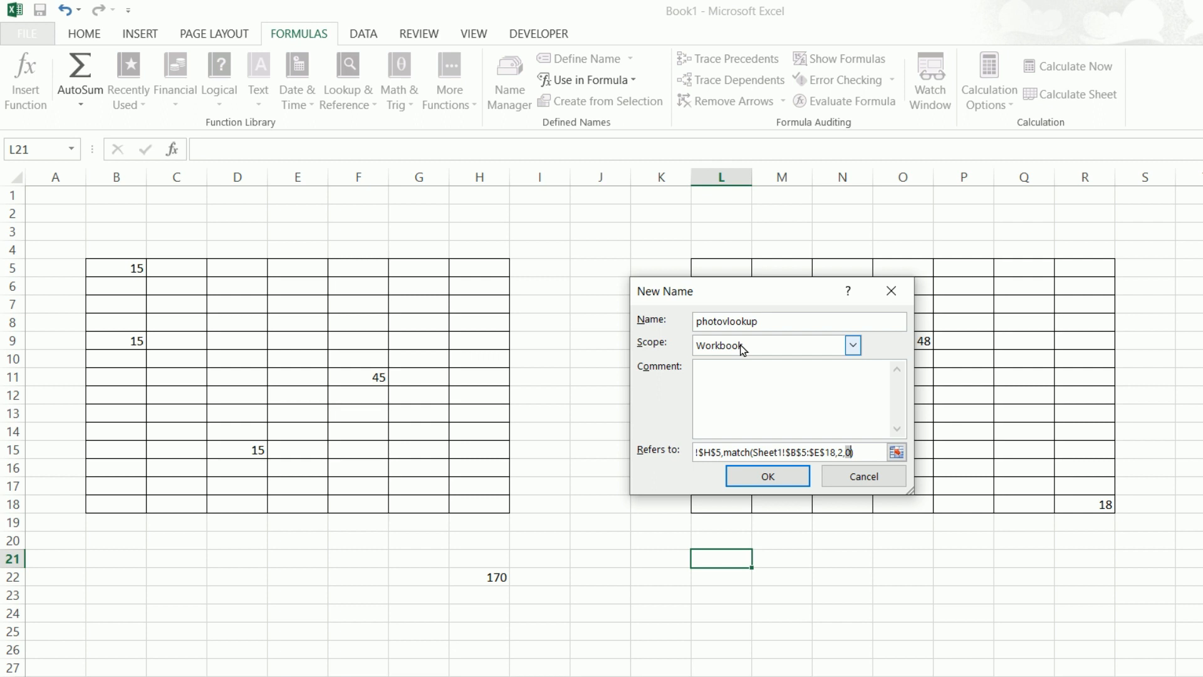
pyautogui.click(866, 478)
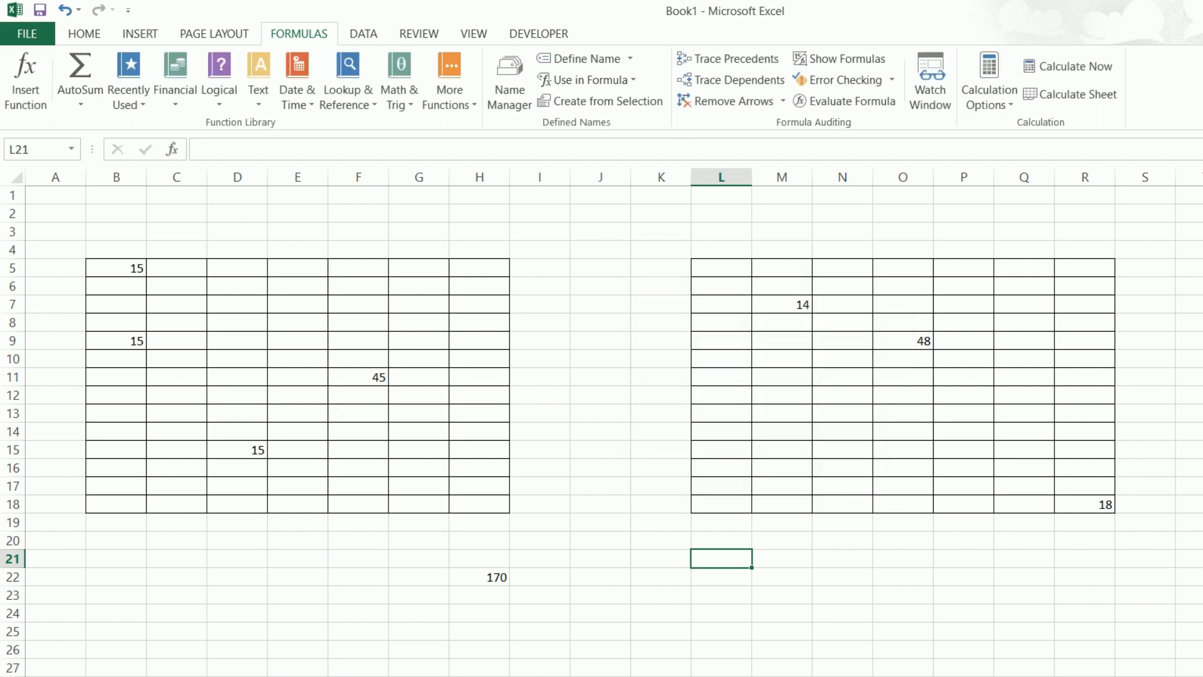